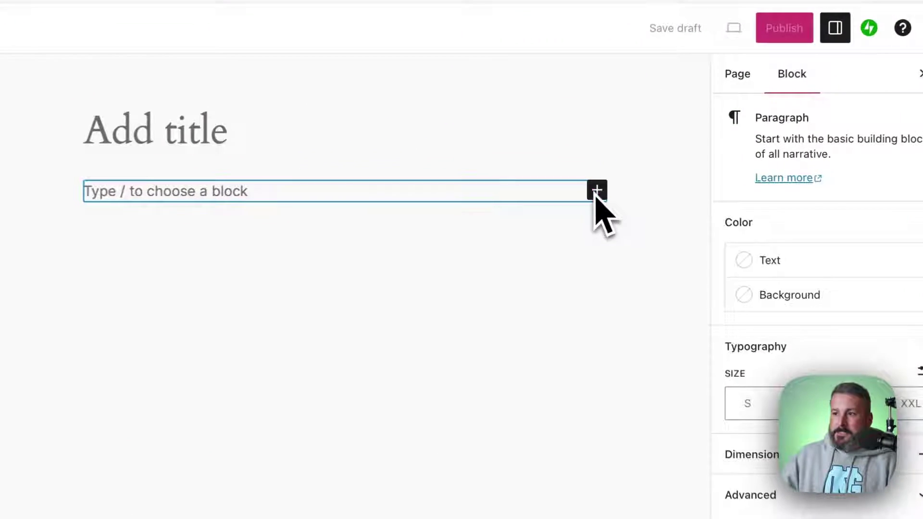
Insert a Group block below the page title using the single-container layout
{"action": "left_click", "coordinate": [596, 192]}
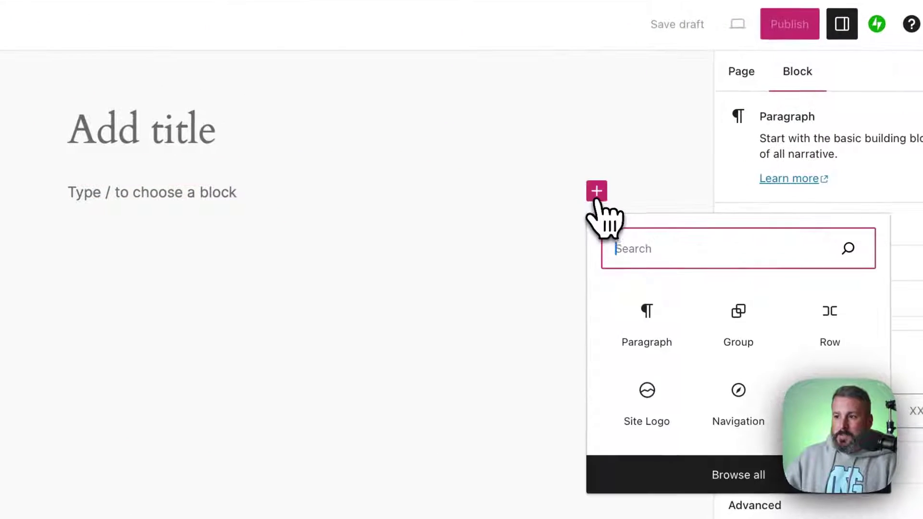
{"action": "type", "text": "group"}
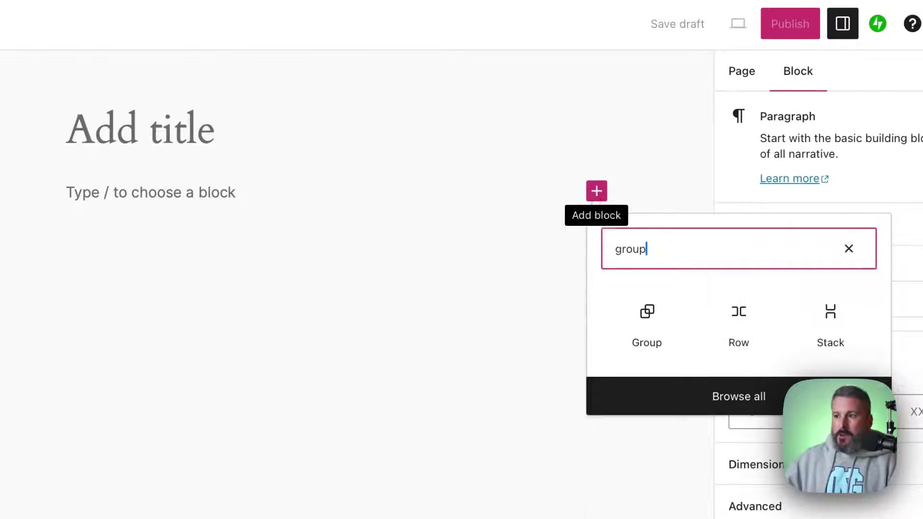
{"action": "left_click", "coordinate": [646, 328]}
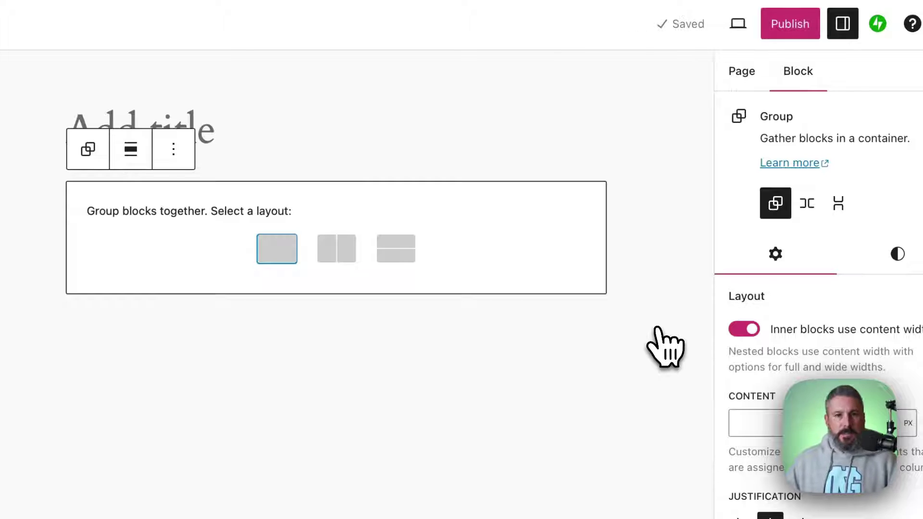
{"action": "left_click", "coordinate": [277, 249]}
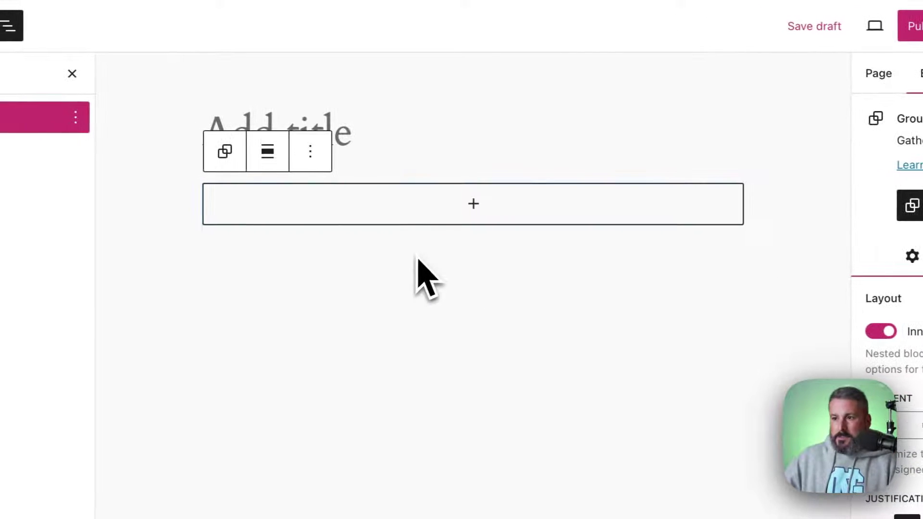
Insert a Row block inside the Group block
{"action": "left_click", "coordinate": [473, 207]}
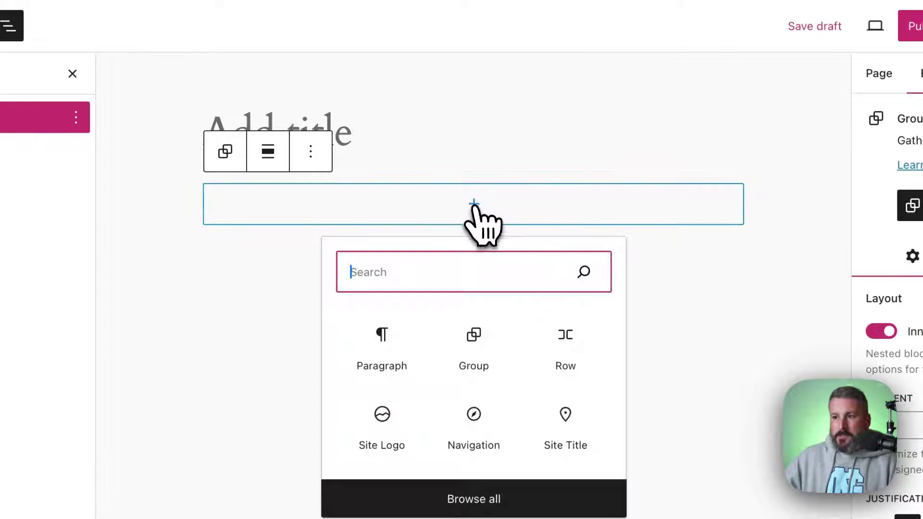
{"action": "type", "text": "row"}
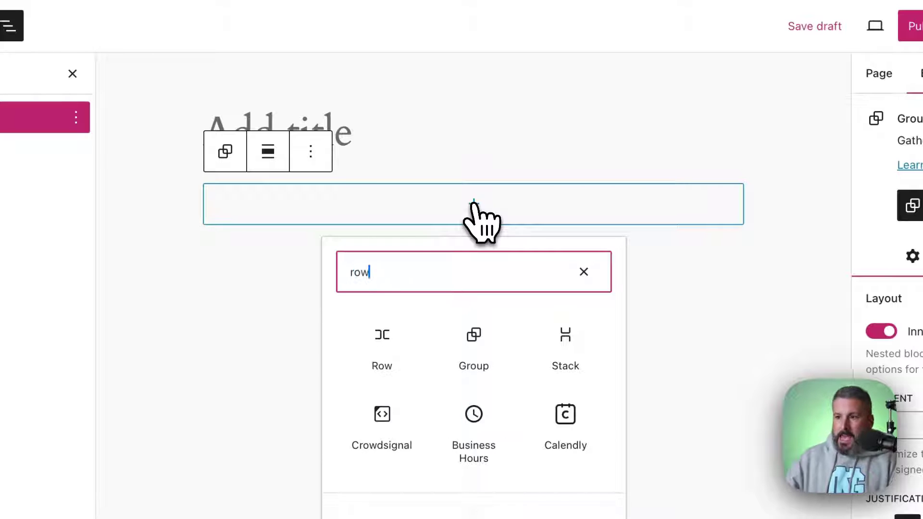
{"action": "left_click", "coordinate": [394, 344]}
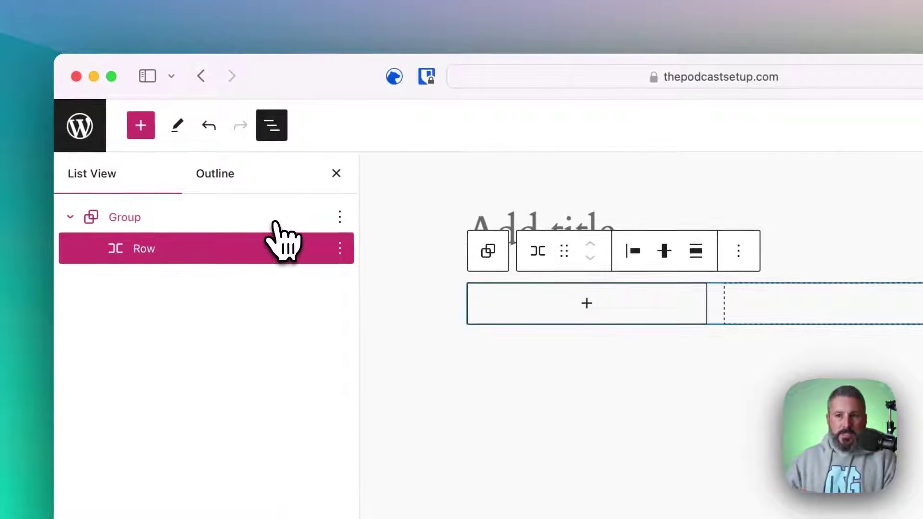
Add a Site Logo block as the first item in the Row nested in the Group
{"action": "left_click", "coordinate": [256, 215]}
{"action": "left_click", "coordinate": [269, 253]}
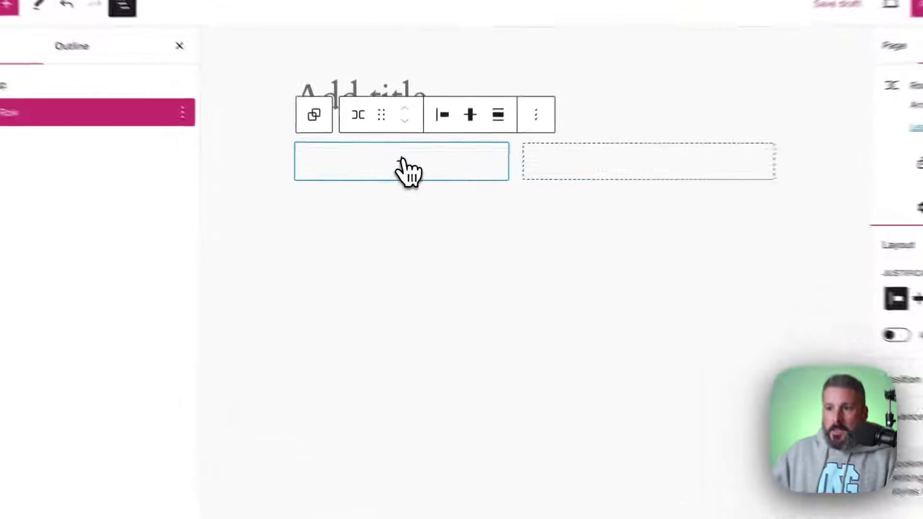
{"action": "left_click", "coordinate": [398, 179]}
{"action": "type", "text": "site"}
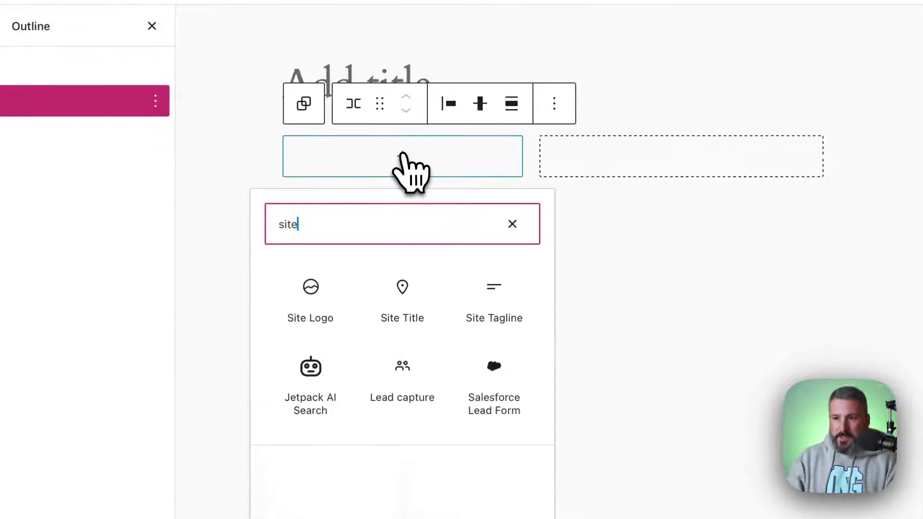
{"action": "left_click", "coordinate": [332, 305]}
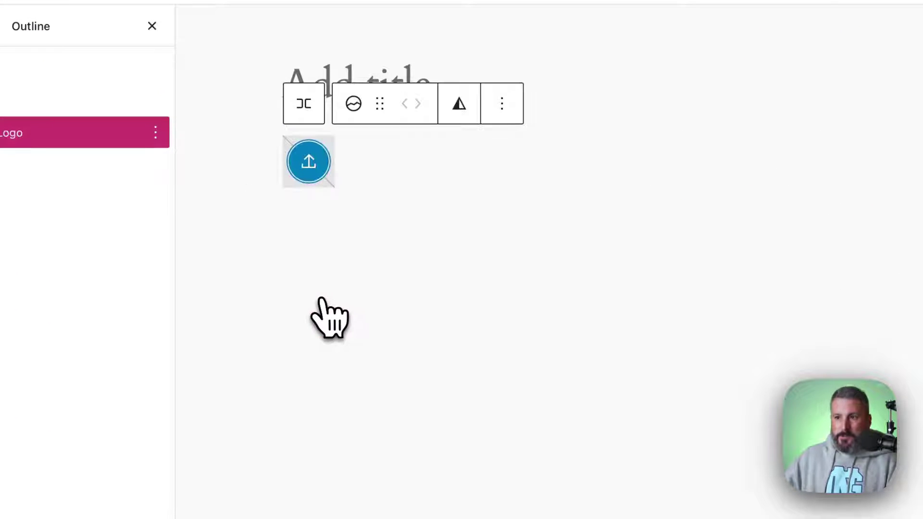
Add a Site Title block to the Row after the Site Logo
{"action": "left_click", "coordinate": [418, 181]}
{"action": "left_click", "coordinate": [812, 176]}
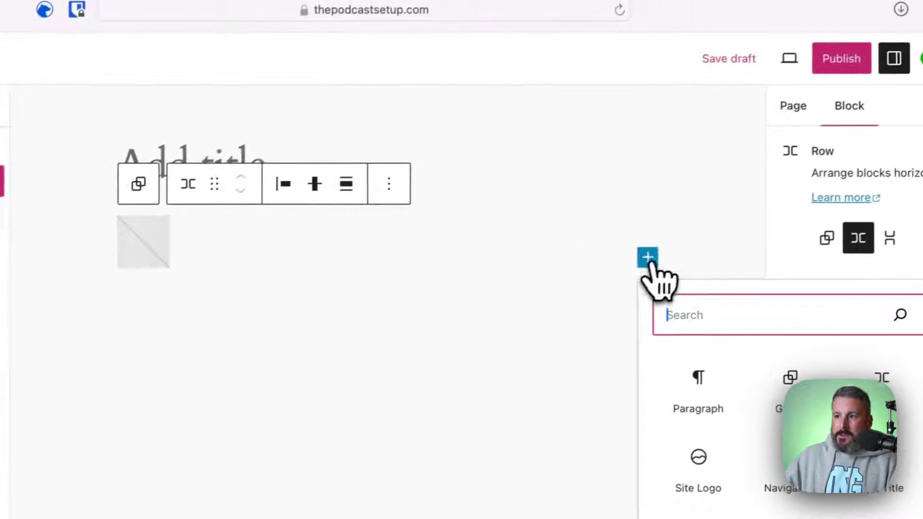
{"action": "type", "text": "site"}
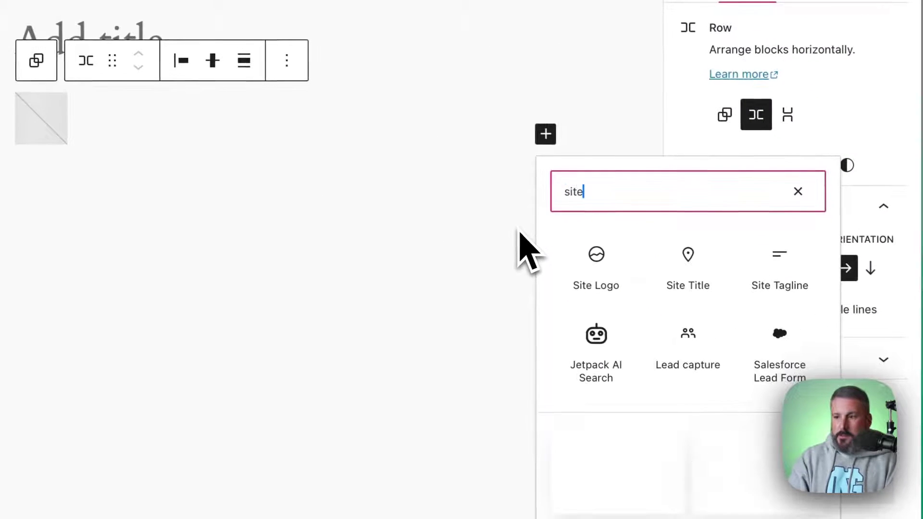
{"action": "left_click", "coordinate": [687, 262]}
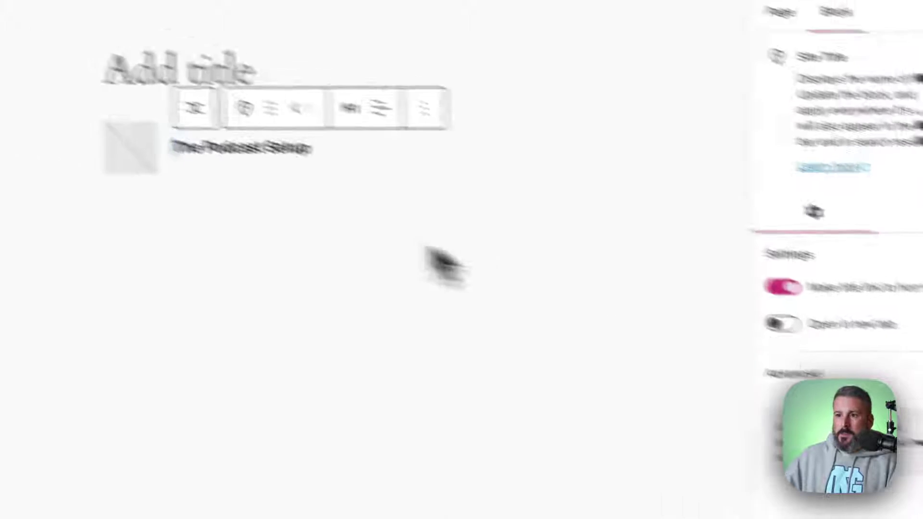
{"action": "left_click", "coordinate": [64, 159]}
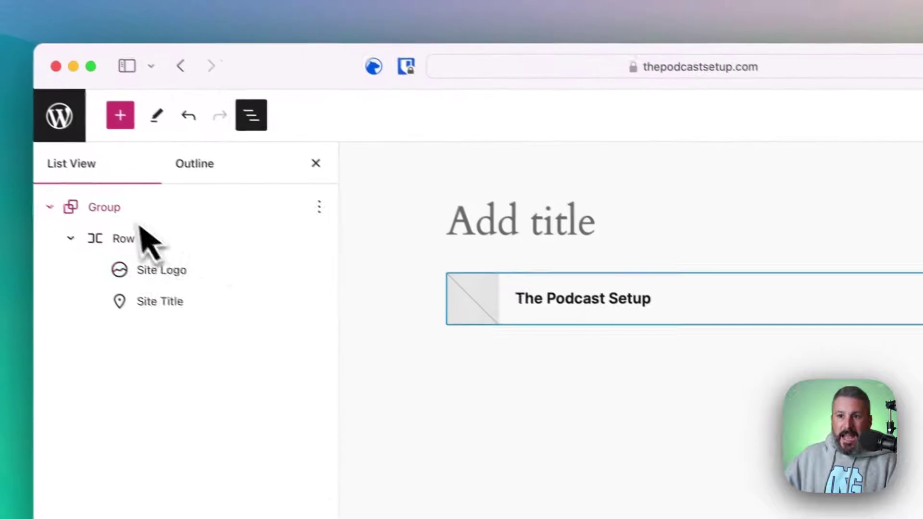
{"action": "left_click", "coordinate": [141, 230]}
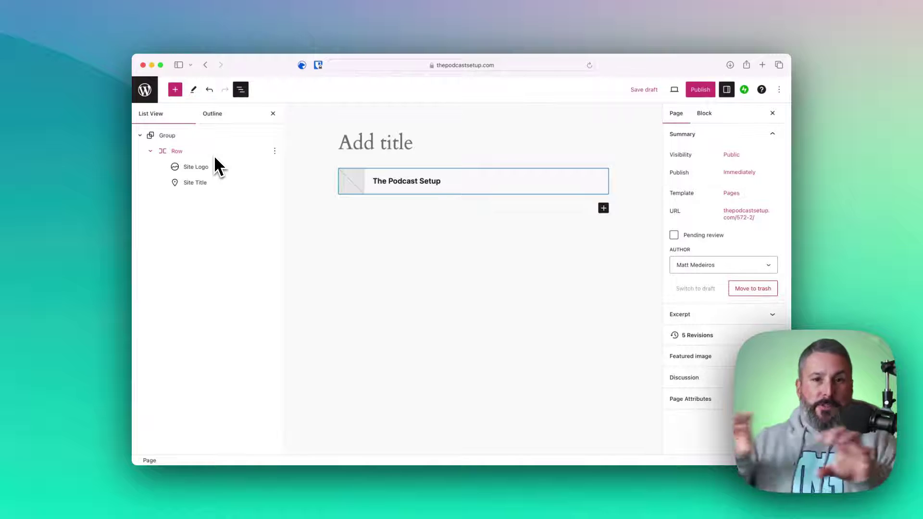
{"action": "left_click", "coordinate": [214, 165]}
{"action": "left_click", "coordinate": [215, 182]}
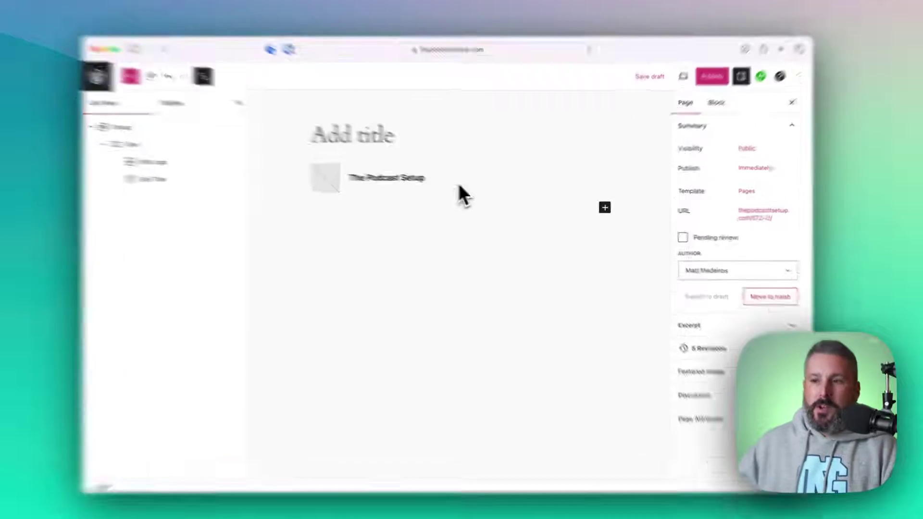
Add a Navigation block to the Row after the Site Title
{"action": "left_click", "coordinate": [472, 191]}
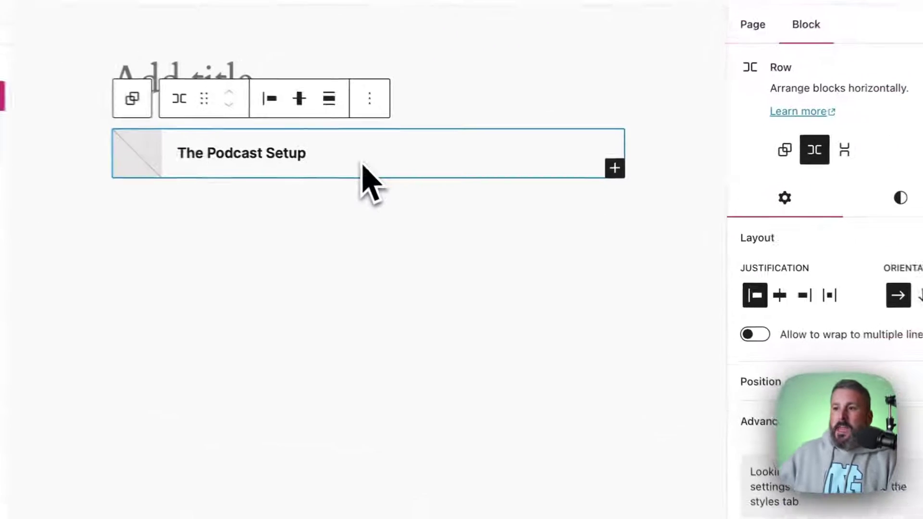
{"action": "left_click", "coordinate": [603, 188]}
{"action": "type", "text": "navi"}
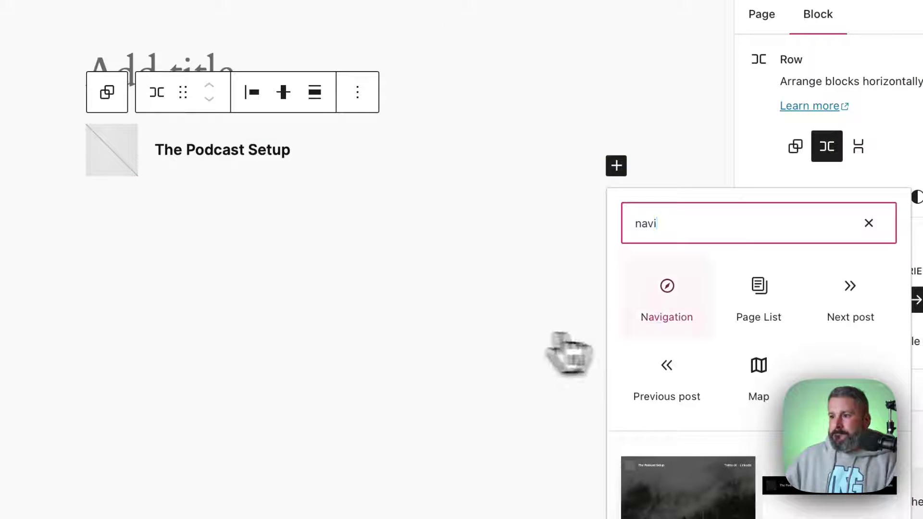
{"action": "left_click", "coordinate": [661, 312]}
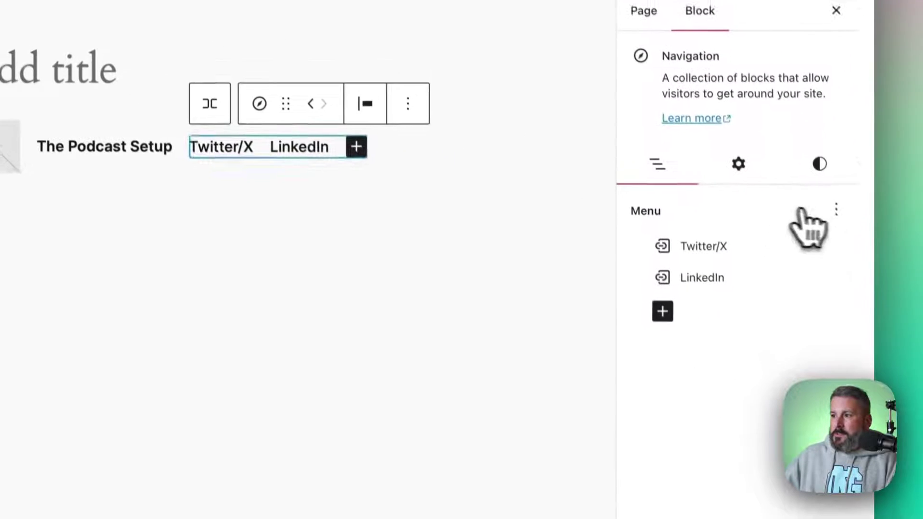
Switch the Navigation block to the existing menu containing WordPress News and WordPress Tutorials
{"action": "left_click", "coordinate": [922, 212]}
{"action": "left_click", "coordinate": [727, 290]}
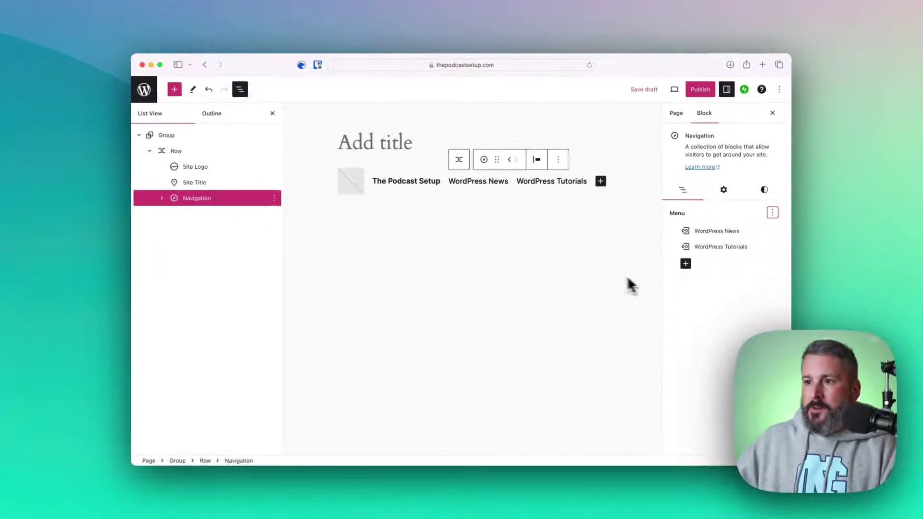
{"action": "left_click", "coordinate": [605, 298]}
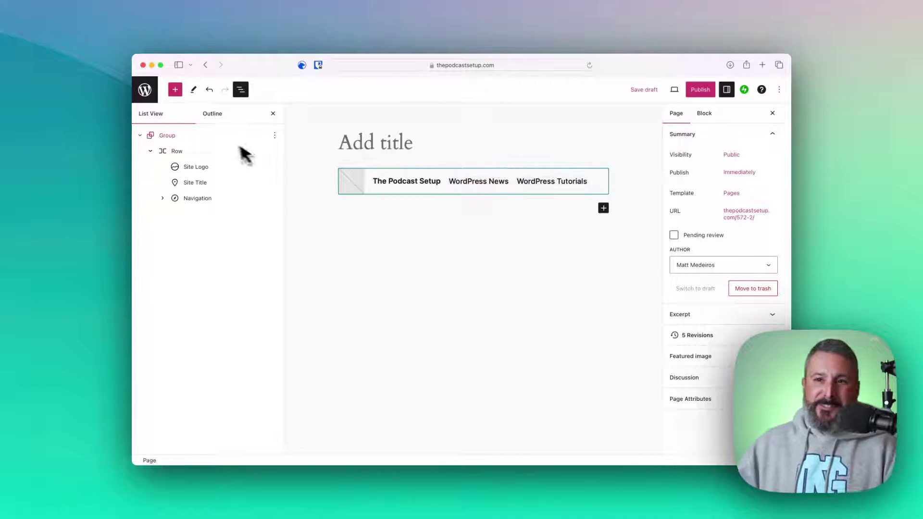
Leave the untitled page draft for the pages list, without saving, and open the site editor
{"action": "left_click", "coordinate": [145, 90]}
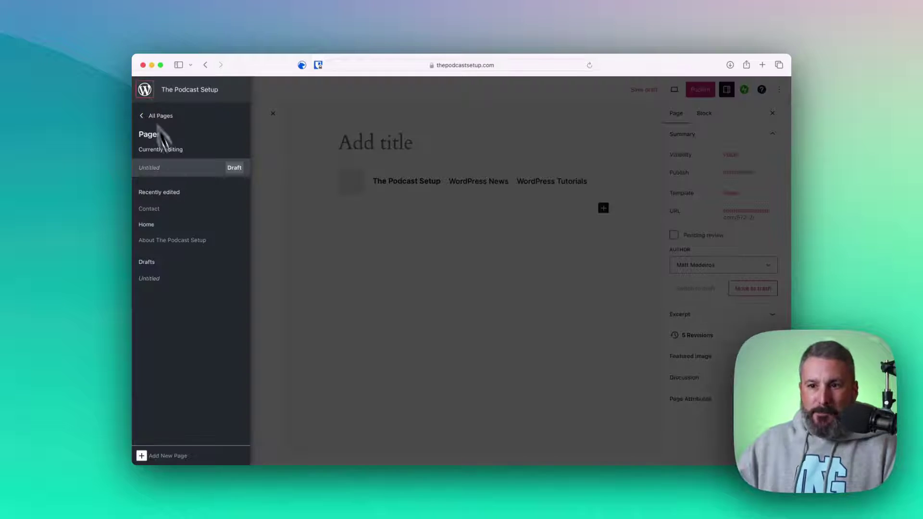
{"action": "left_click", "coordinate": [161, 117]}
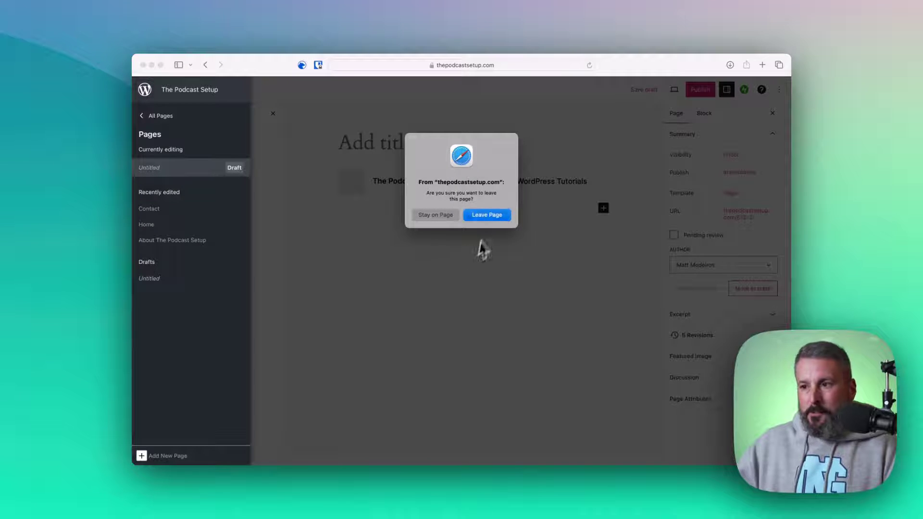
{"action": "key", "text": "Return"}
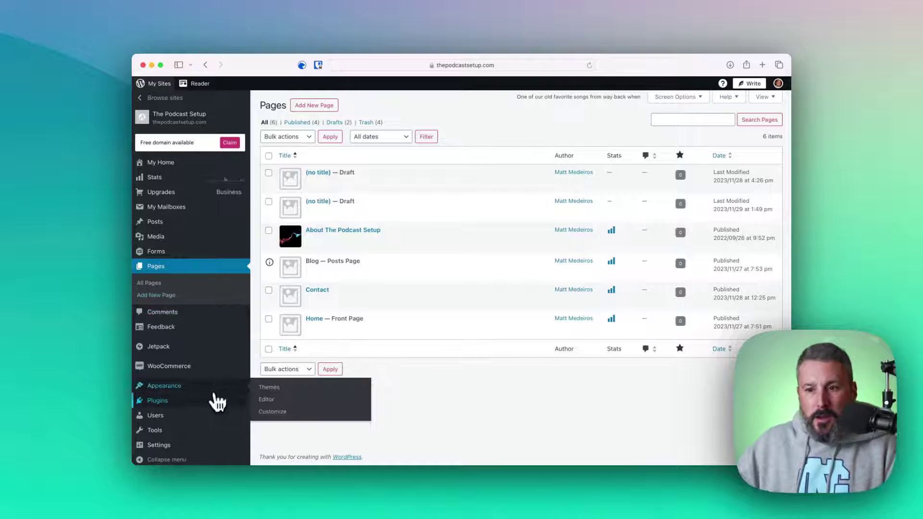
{"action": "mouse_move", "coordinate": [203, 403]}
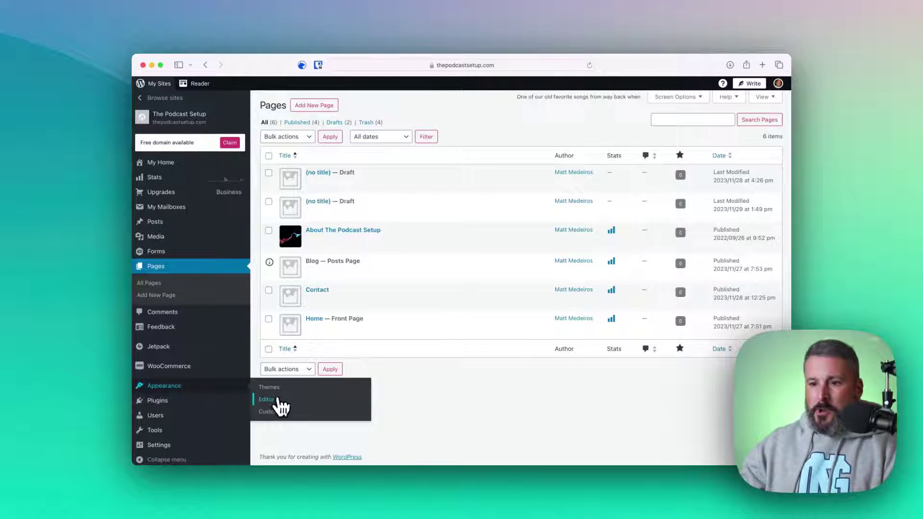
{"action": "left_click", "coordinate": [278, 400]}
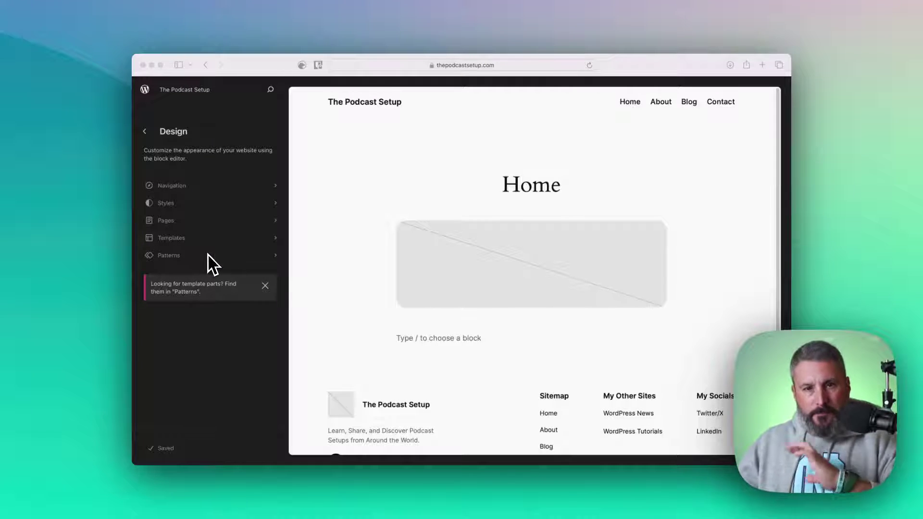
Open the Footer template part from the list of all template parts
{"action": "left_click", "coordinate": [209, 257]}
{"action": "left_click", "coordinate": [180, 256]}
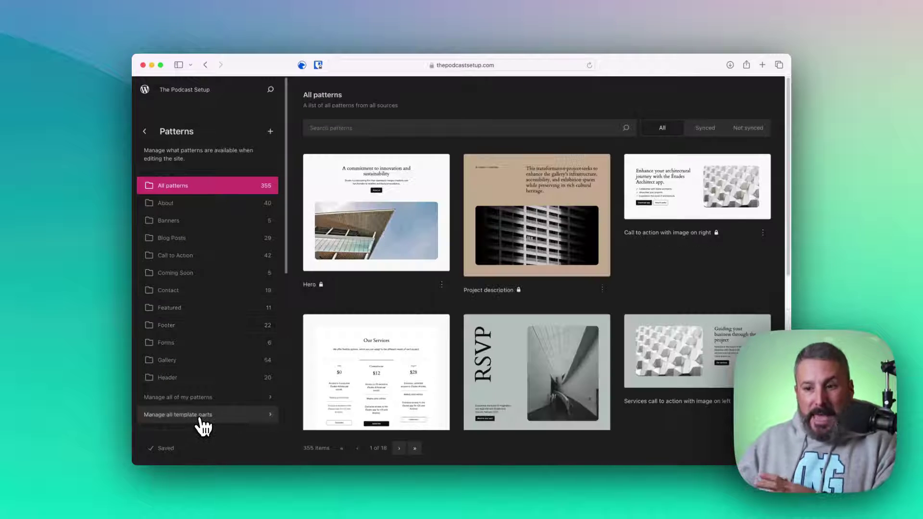
{"action": "left_click", "coordinate": [204, 415]}
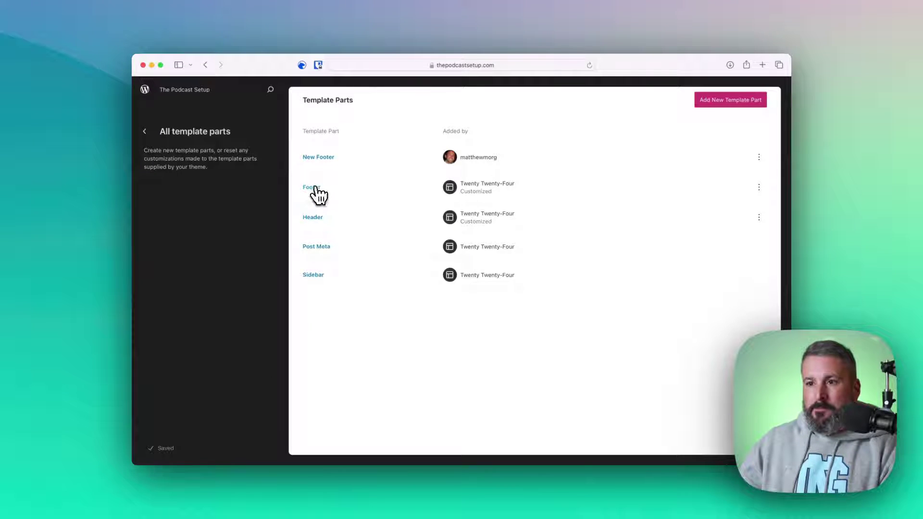
{"action": "left_click", "coordinate": [313, 189]}
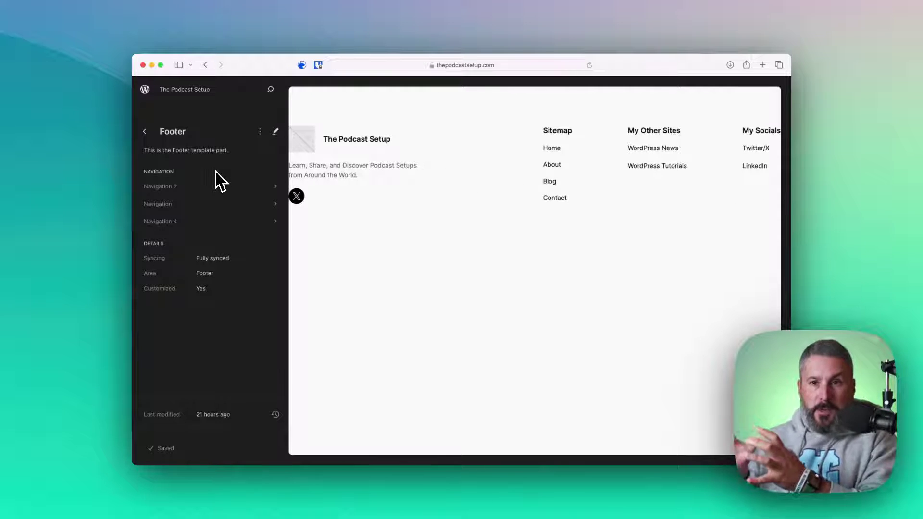
View the links in the footer's menu named Navigation and return to the Design overview
{"action": "left_click", "coordinate": [237, 211]}
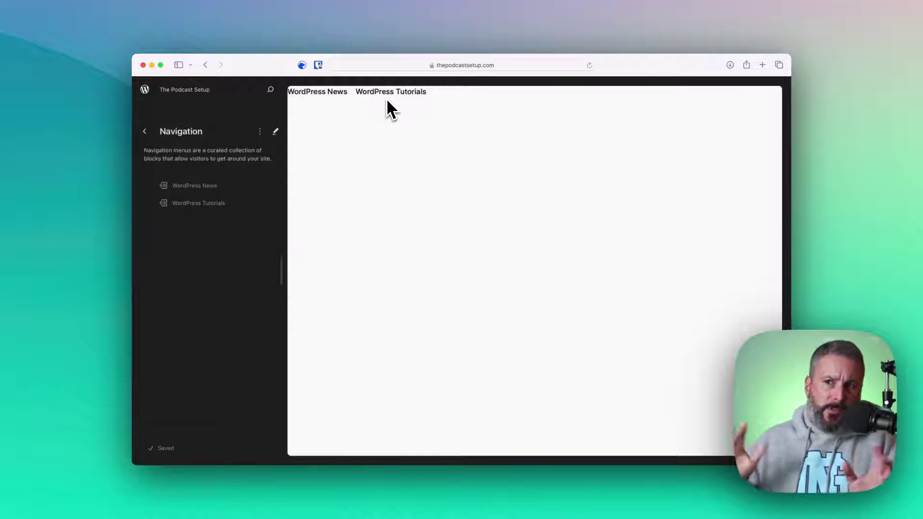
{"action": "mouse_move", "coordinate": [219, 203]}
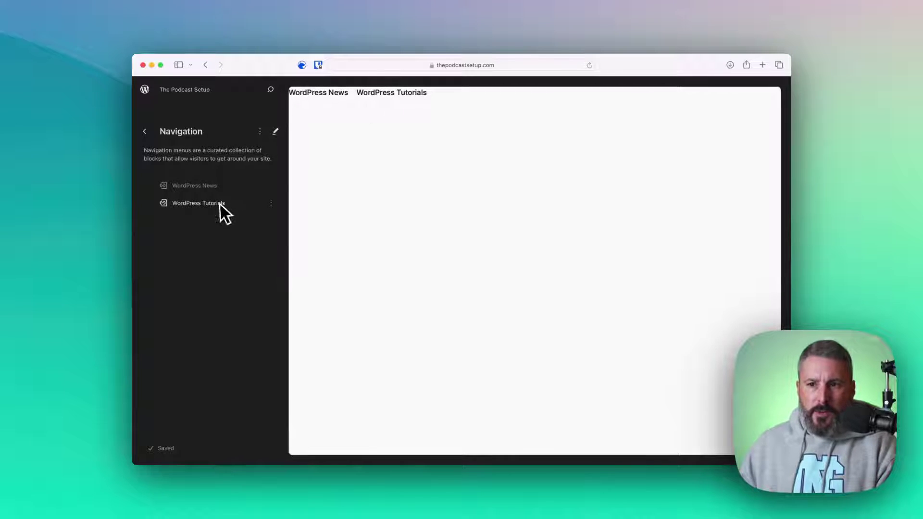
{"action": "left_click", "coordinate": [145, 133]}
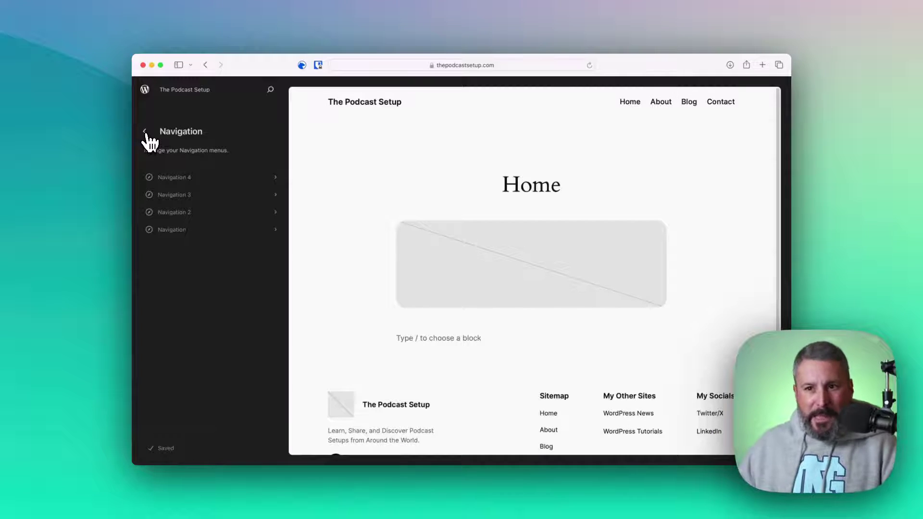
{"action": "left_click", "coordinate": [145, 133]}
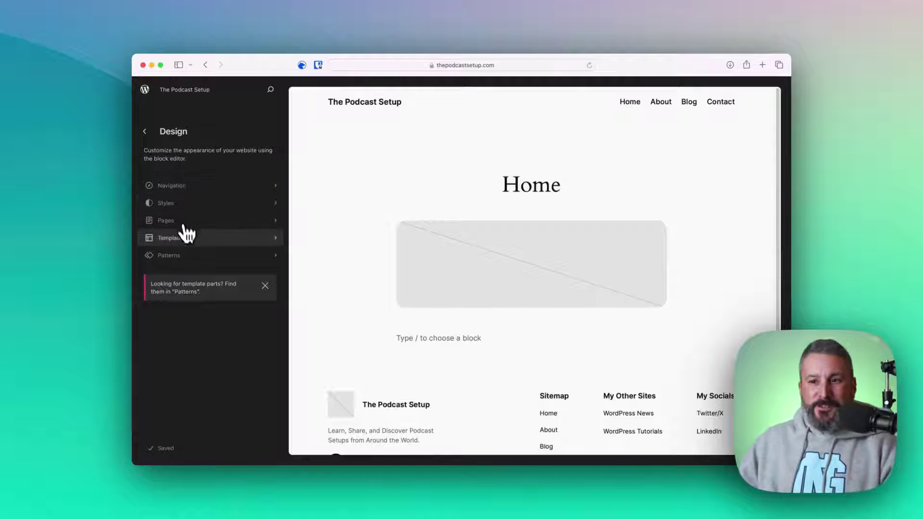
Open the list of all template parts from the site's Patterns
{"action": "left_click", "coordinate": [189, 259]}
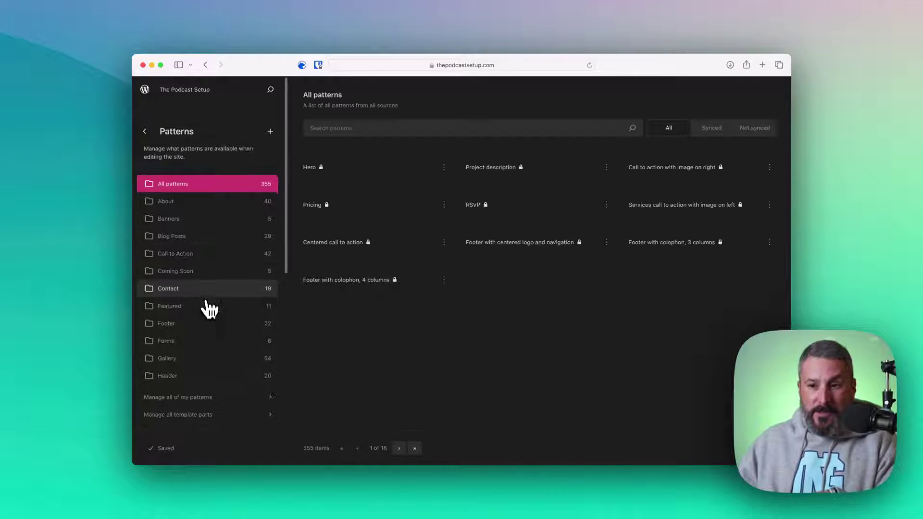
{"action": "scroll", "coordinate": [206, 414], "scroll_direction": "down", "scroll_amount": 3}
{"action": "left_click", "coordinate": [202, 416]}
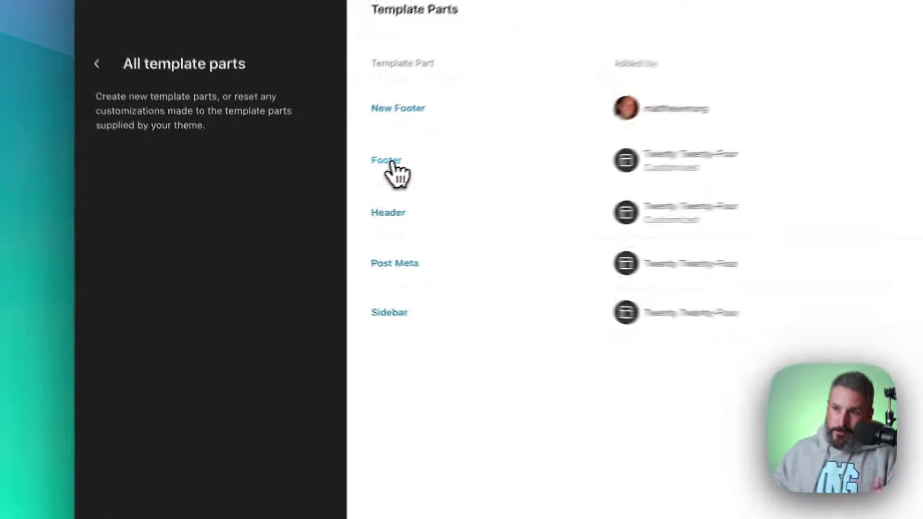
Open the Footer template part for editing and hide the settings sidebar
{"action": "left_click", "coordinate": [312, 187]}
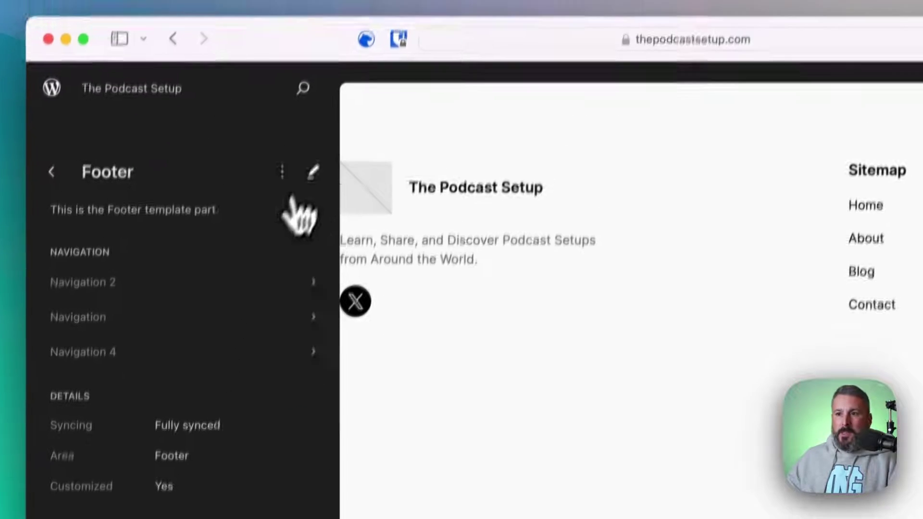
{"action": "left_click", "coordinate": [313, 172]}
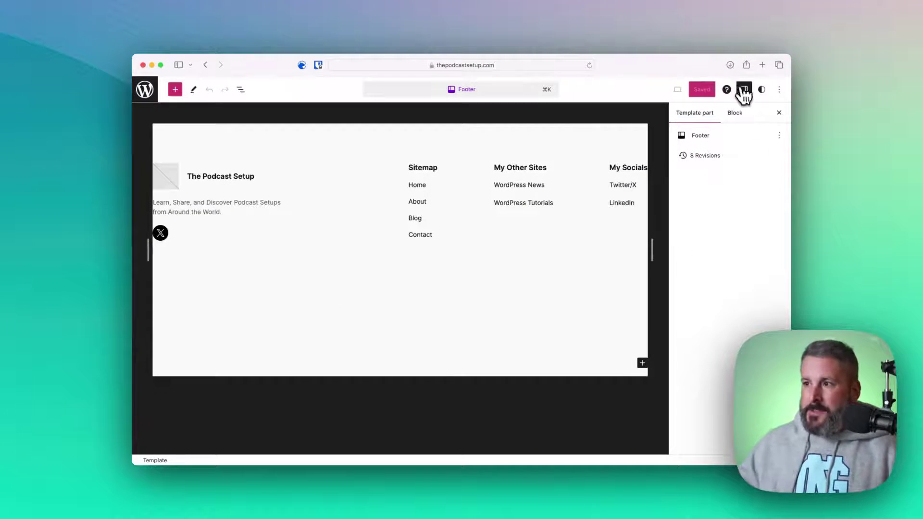
{"action": "left_click", "coordinate": [744, 90]}
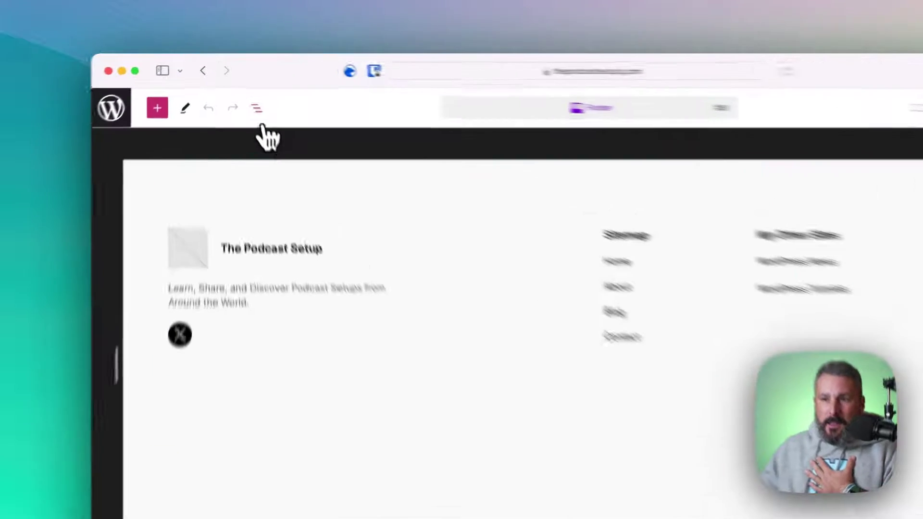
Show the footer's block structure and expand it down to the first Stack inside the third column's Row
{"action": "left_click", "coordinate": [241, 90]}
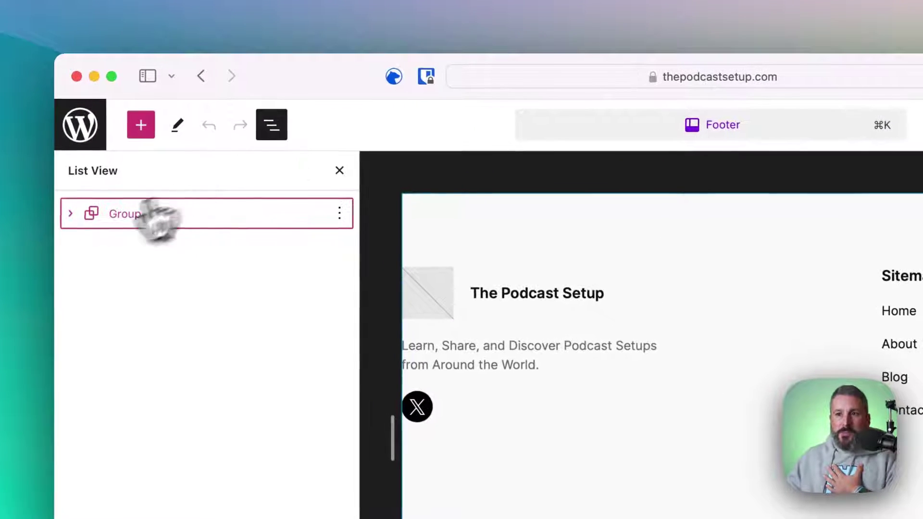
{"action": "left_click", "coordinate": [70, 214]}
{"action": "left_click", "coordinate": [91, 246]}
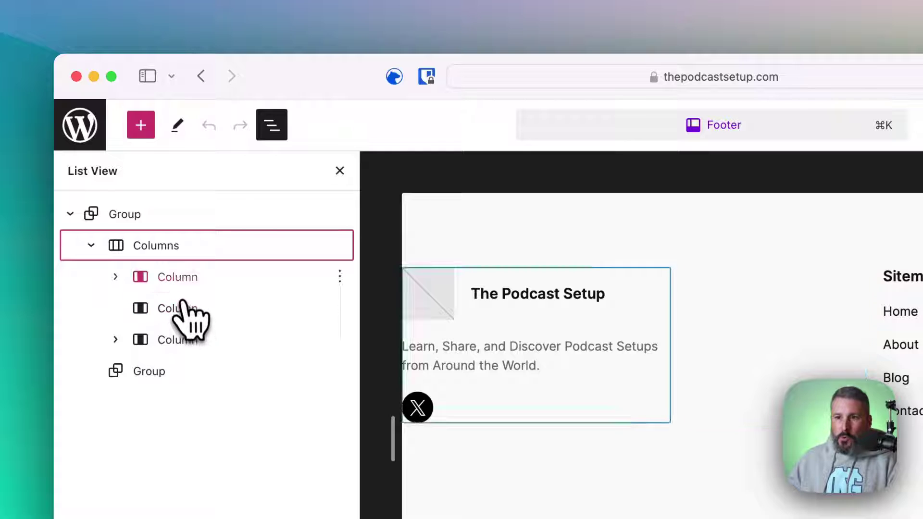
{"action": "left_click", "coordinate": [117, 340]}
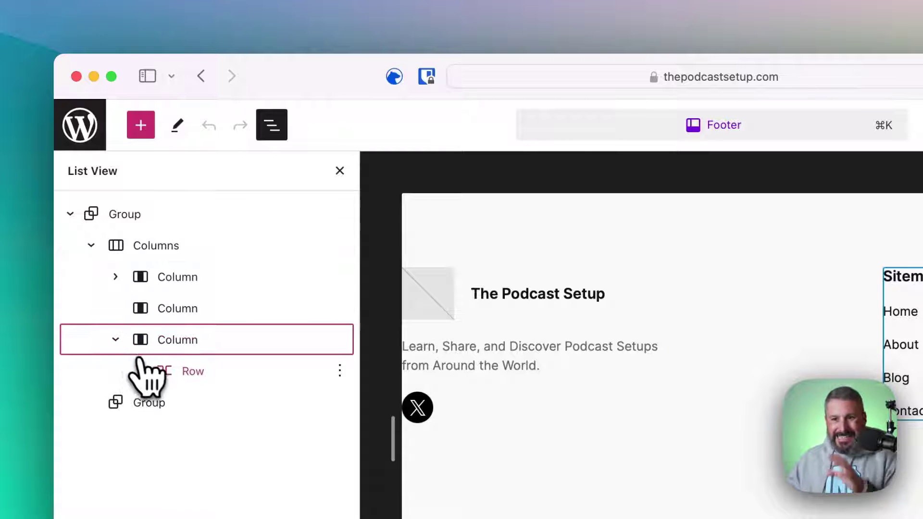
{"action": "left_click", "coordinate": [139, 368]}
{"action": "left_click", "coordinate": [191, 252]}
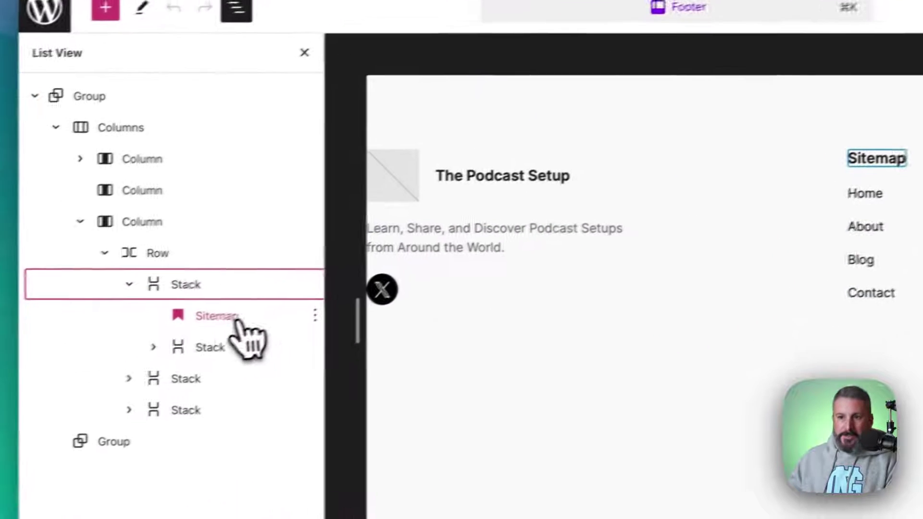
Select the Sitemap heading, show its block settings and try repositioning it within the block list
{"action": "left_click", "coordinate": [216, 316]}
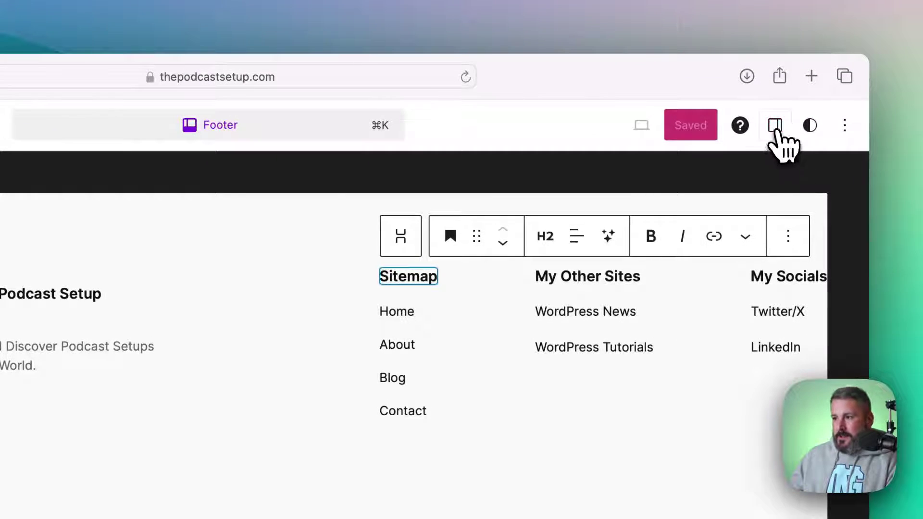
{"action": "left_click", "coordinate": [774, 126]}
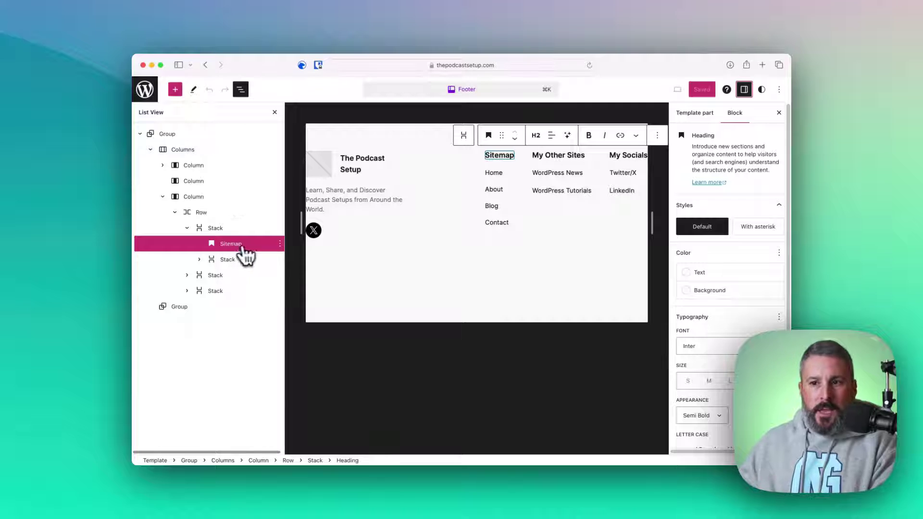
{"action": "mouse_move", "coordinate": [217, 243]}
{"action": "left_mouse_down"}
{"action": "mouse_move", "coordinate": [220, 254]}
{"action": "mouse_move", "coordinate": [216, 244]}
{"action": "left_mouse_up"}
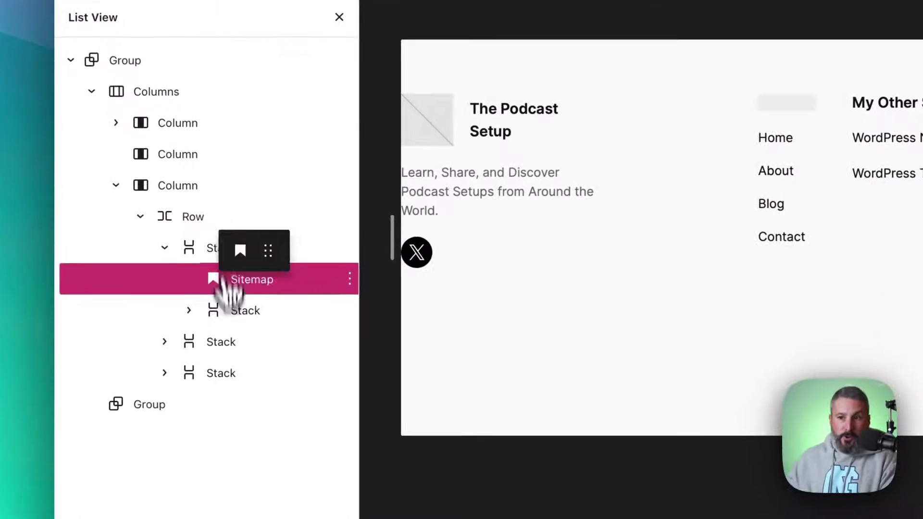
{"action": "mouse_move", "coordinate": [226, 289]}
{"action": "left_mouse_down"}
{"action": "mouse_move", "coordinate": [168, 135]}
{"action": "mouse_move", "coordinate": [170, 406]}
{"action": "mouse_move", "coordinate": [181, 185]}
{"action": "mouse_move", "coordinate": [200, 432]}
{"action": "mouse_move", "coordinate": [244, 323]}
{"action": "mouse_move", "coordinate": [236, 295]}
{"action": "left_mouse_up"}
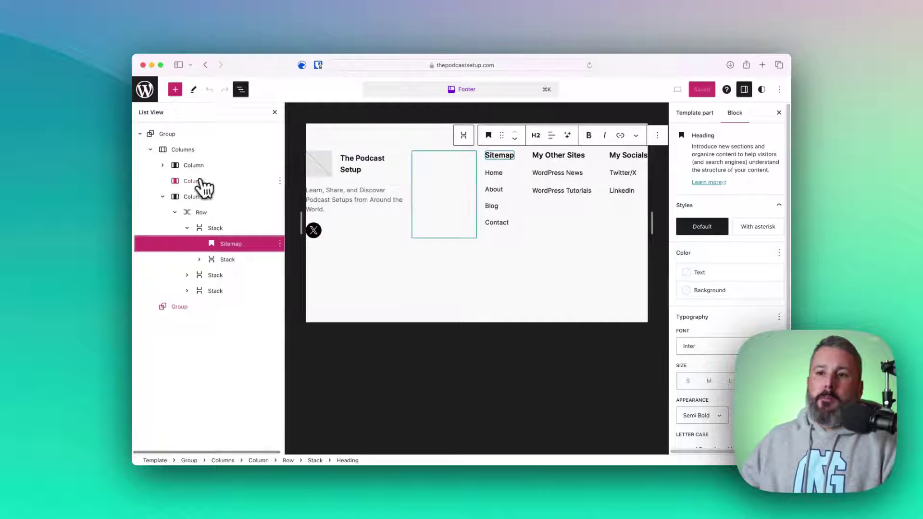
Delete the Site Logo block from the Row in the footer's first column and save the change
{"action": "left_click", "coordinate": [163, 165]}
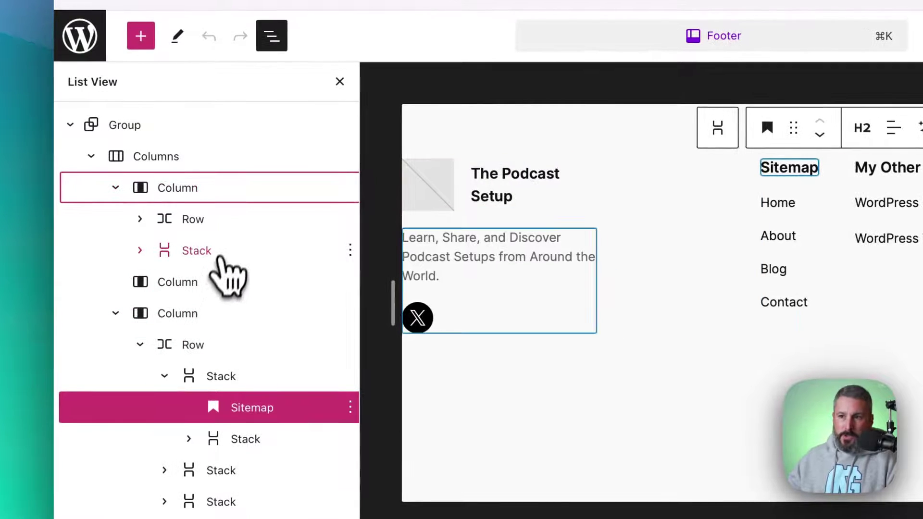
{"action": "left_click", "coordinate": [158, 220]}
{"action": "left_click", "coordinate": [140, 219]}
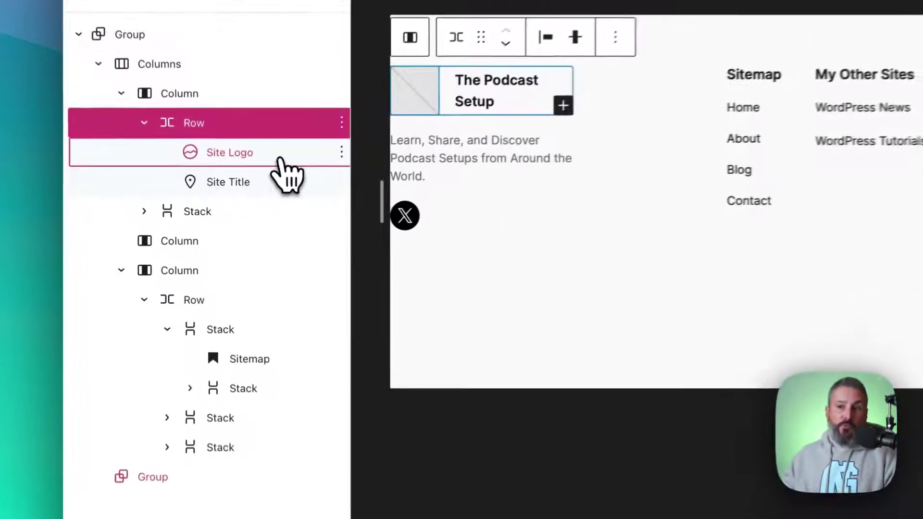
{"action": "left_click", "coordinate": [248, 197]}
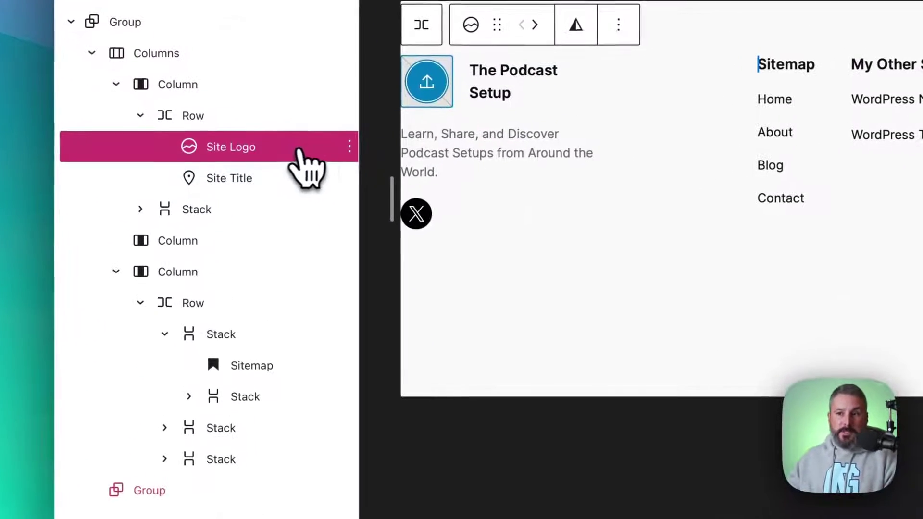
{"action": "left_click", "coordinate": [282, 195]}
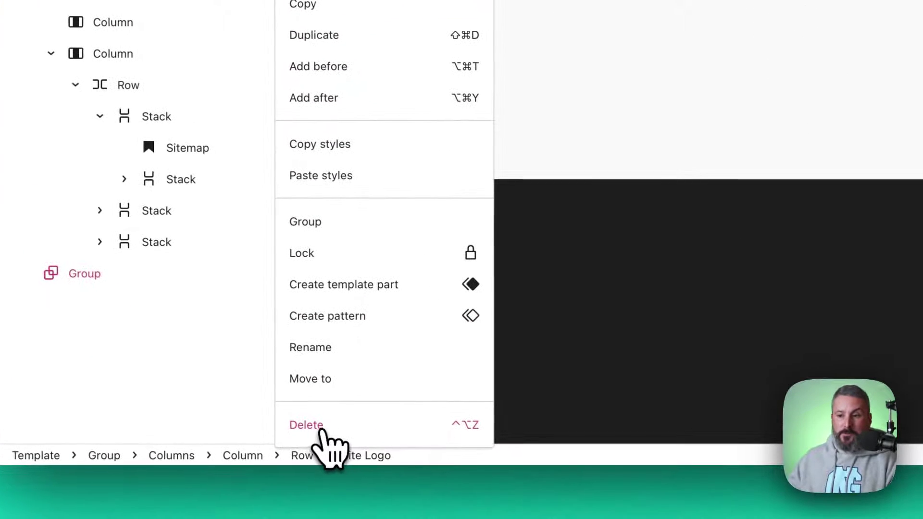
{"action": "left_click", "coordinate": [327, 431]}
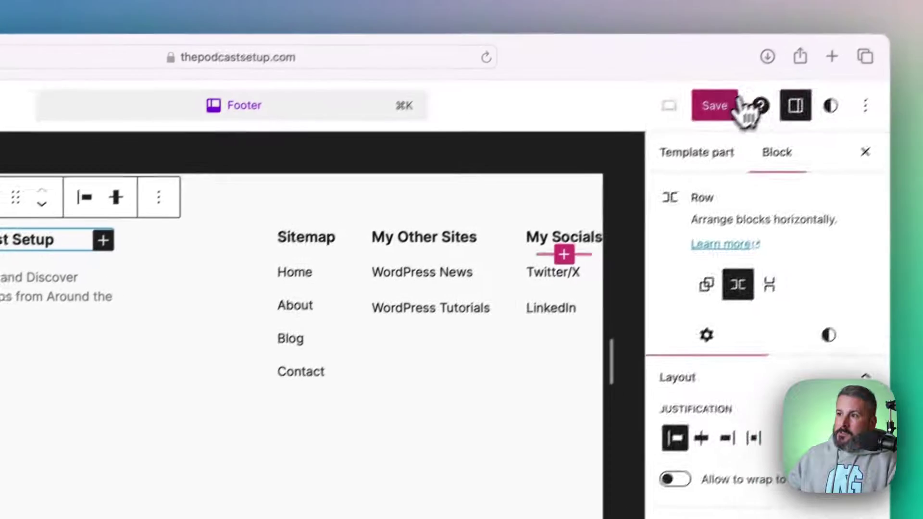
{"action": "left_click", "coordinate": [727, 109]}
{"action": "left_click", "coordinate": [723, 111]}
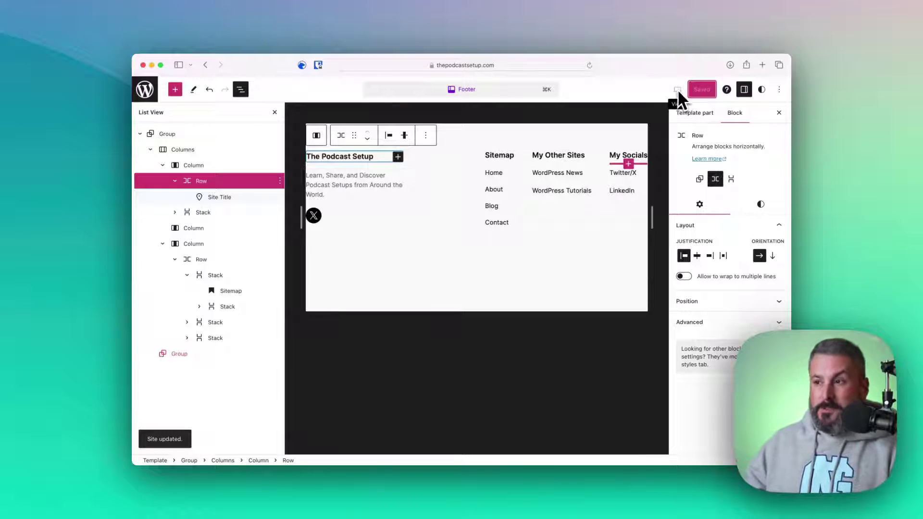
Inspect the Site Title block and the Site Tagline inside the Stack of the footer's first column
{"action": "left_click", "coordinate": [230, 197]}
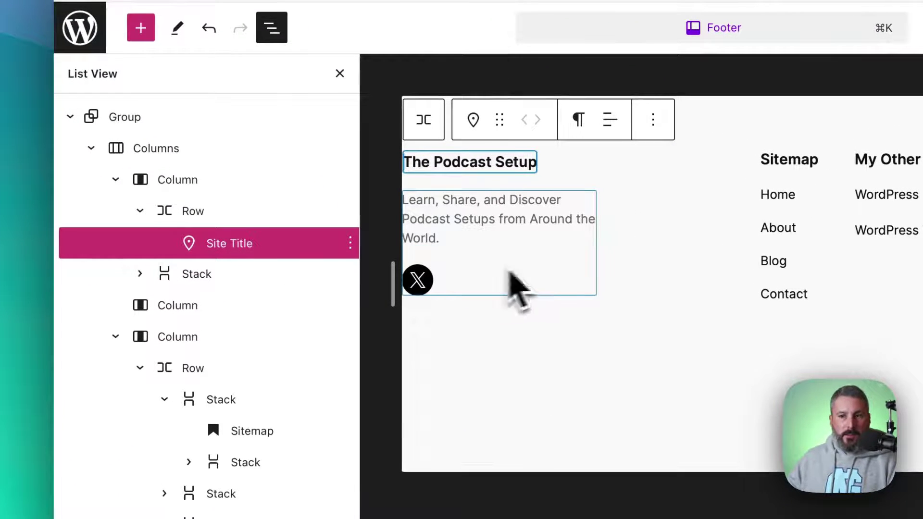
{"action": "left_click", "coordinate": [140, 274]}
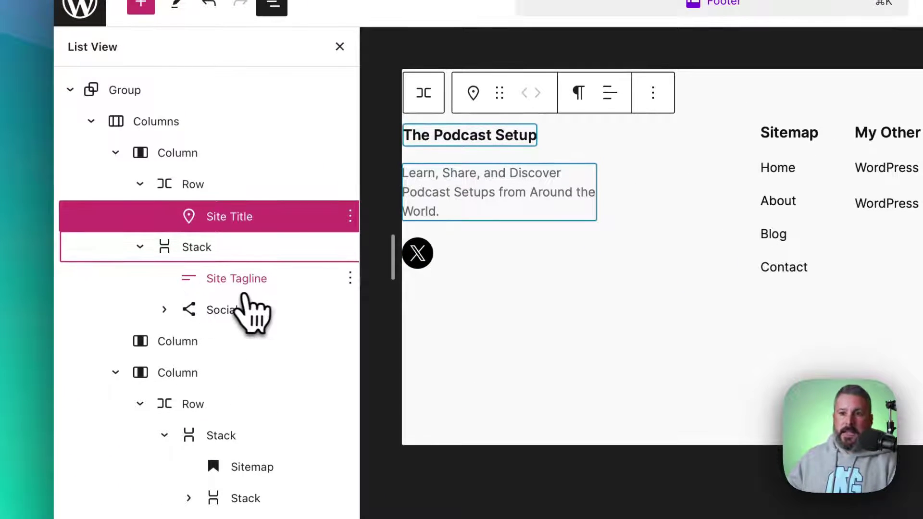
{"action": "left_click", "coordinate": [262, 280]}
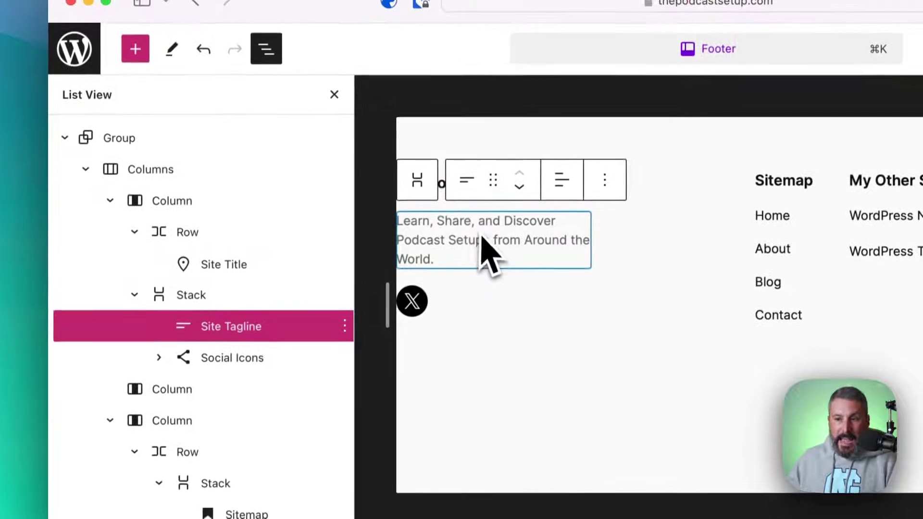
{"action": "left_click", "coordinate": [262, 266]}
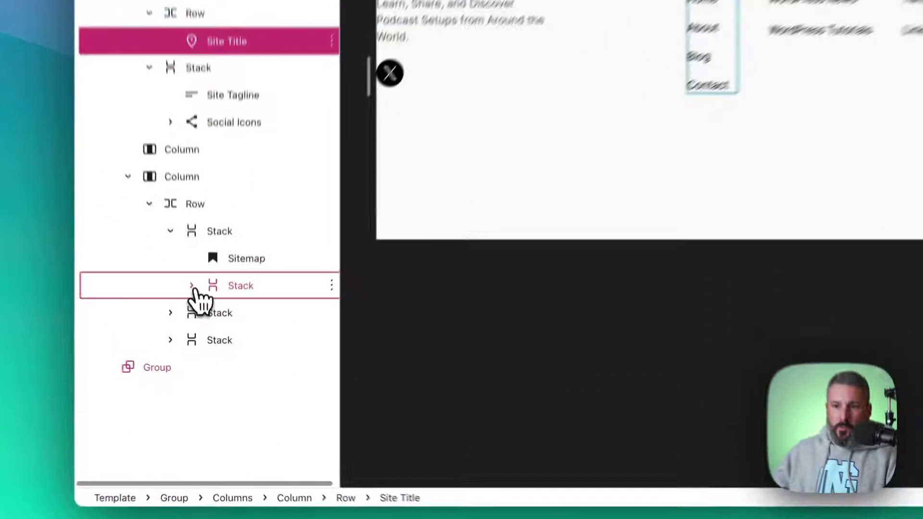
Duplicate the Navigation block under Sitemap and move the copy below the links under My Other Sites
{"action": "left_click", "coordinate": [199, 338]}
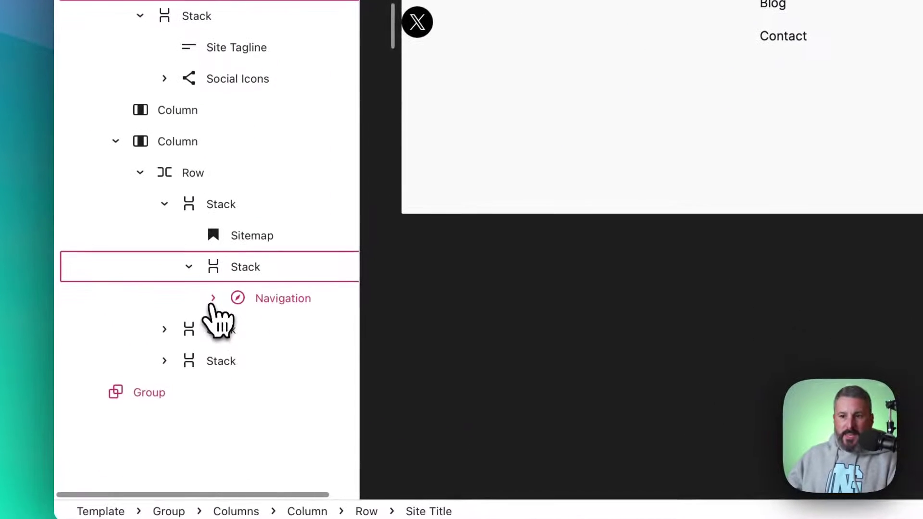
{"action": "left_click", "coordinate": [214, 300]}
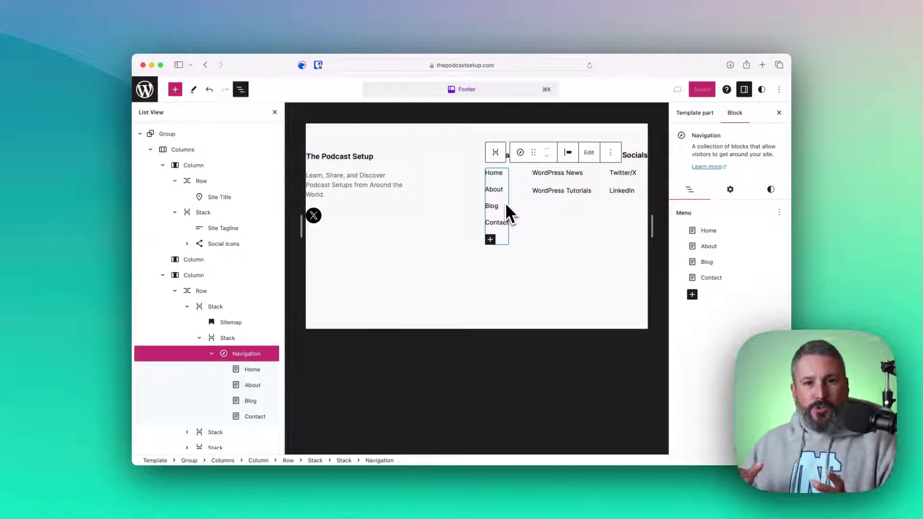
{"action": "left_click", "coordinate": [610, 152]}
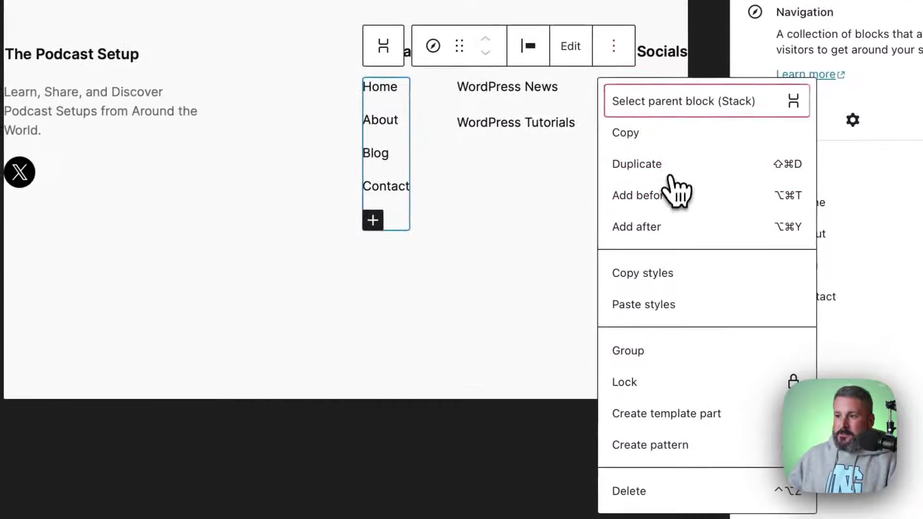
{"action": "left_click", "coordinate": [549, 260]}
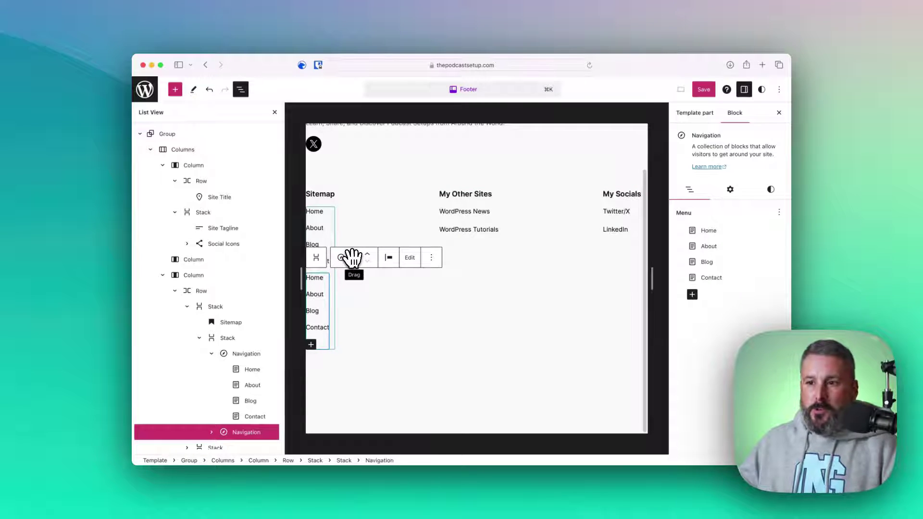
{"action": "left_click_drag", "start_coordinate": [354, 260], "coordinate": [482, 226]}
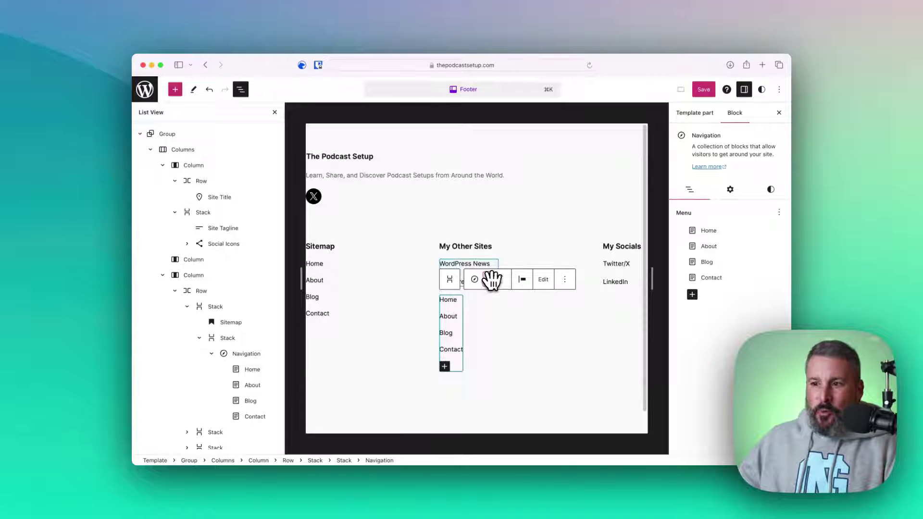
{"action": "left_click_drag", "start_coordinate": [490, 279], "coordinate": [471, 301]}
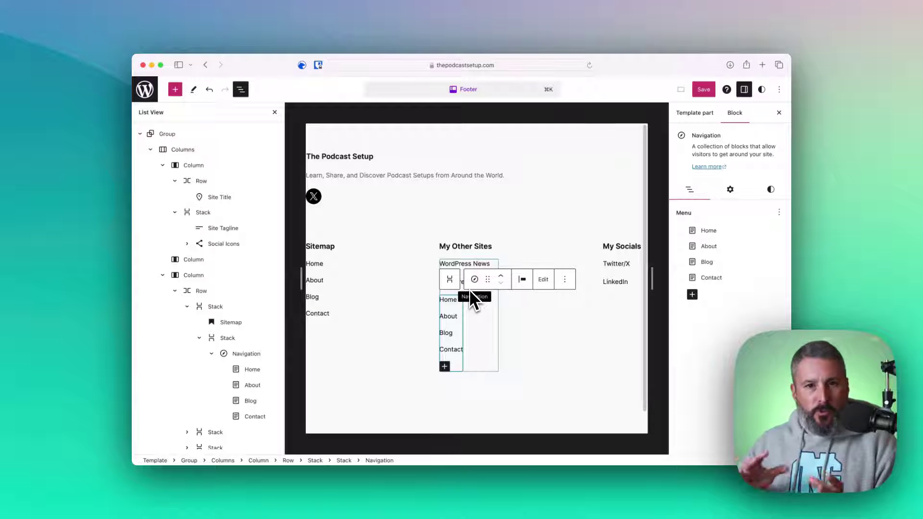
Delete the copied Navigation block from under My Other Sites
{"action": "left_click", "coordinate": [565, 279]}
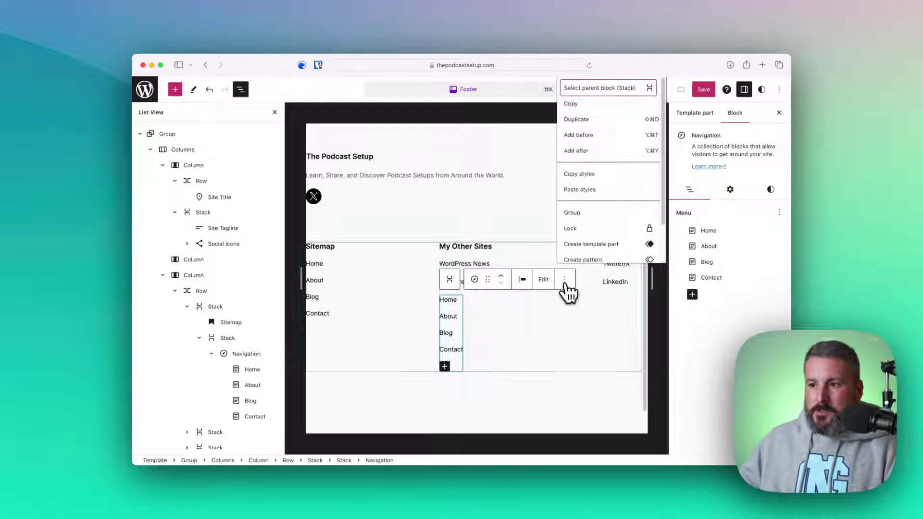
{"action": "scroll", "coordinate": [585, 263], "scroll_direction": "down", "scroll_amount": 2}
{"action": "left_click", "coordinate": [570, 252]}
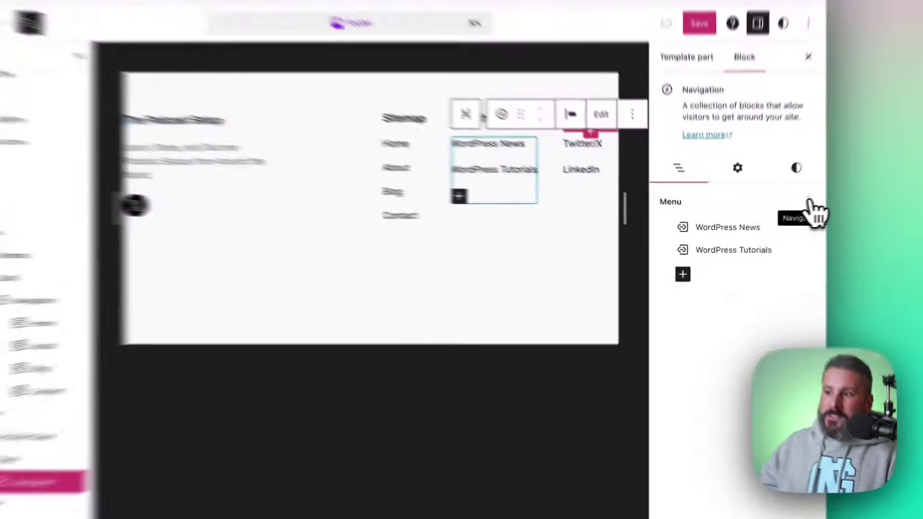
View the menus that can be assigned to the My Other Sites Navigation block
{"action": "left_click", "coordinate": [779, 213]}
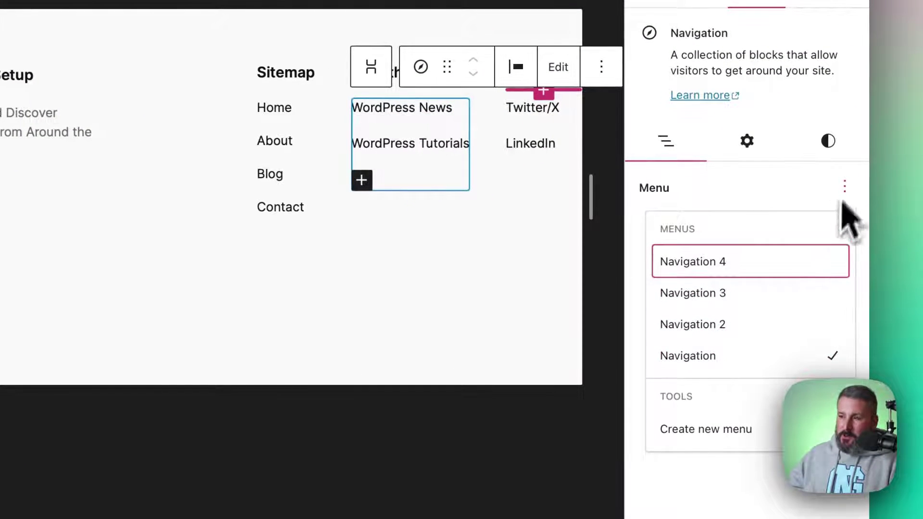
{"action": "left_click", "coordinate": [845, 189]}
{"action": "left_click", "coordinate": [845, 189]}
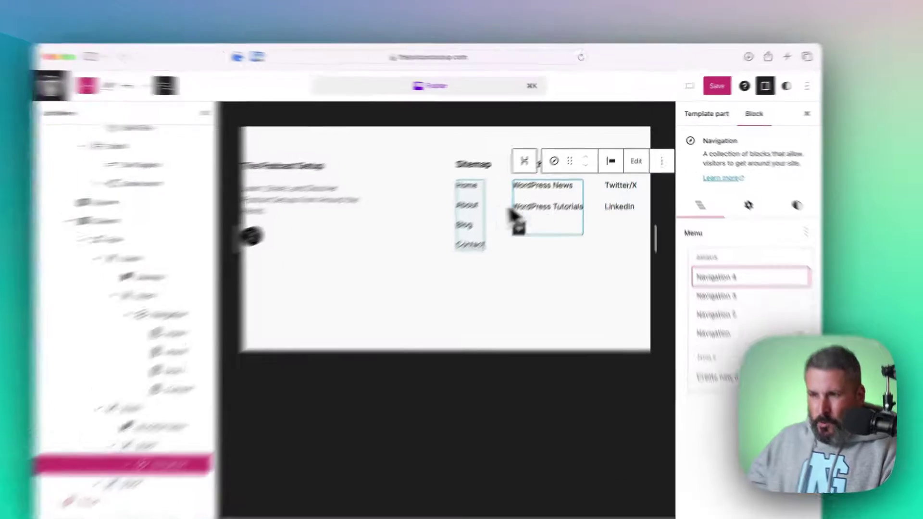
Examine the assignable menus, layout settings and style options of the Sitemap Navigation block
{"action": "left_click", "coordinate": [502, 189]}
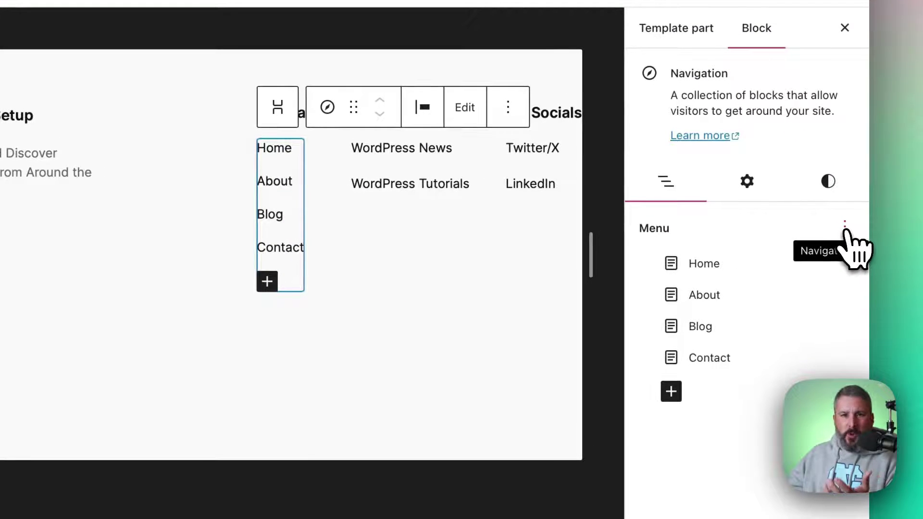
{"action": "left_click", "coordinate": [846, 228]}
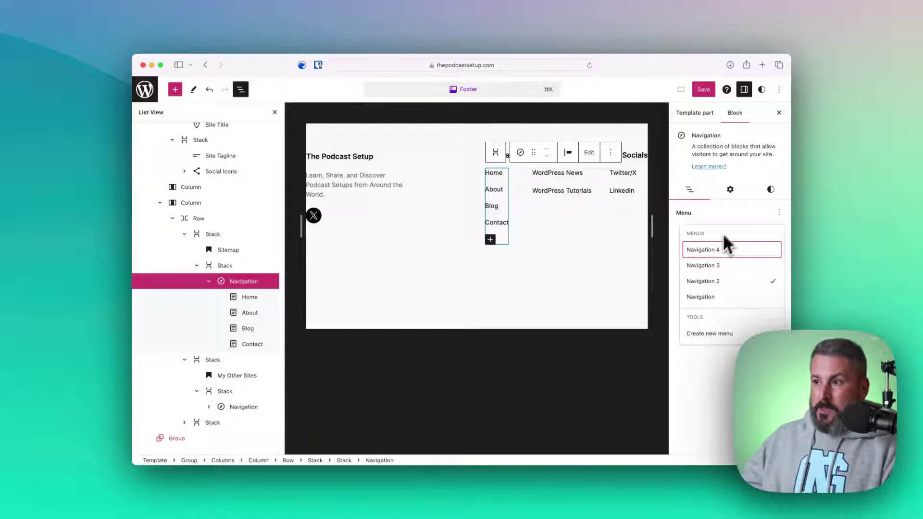
{"action": "left_click", "coordinate": [731, 191]}
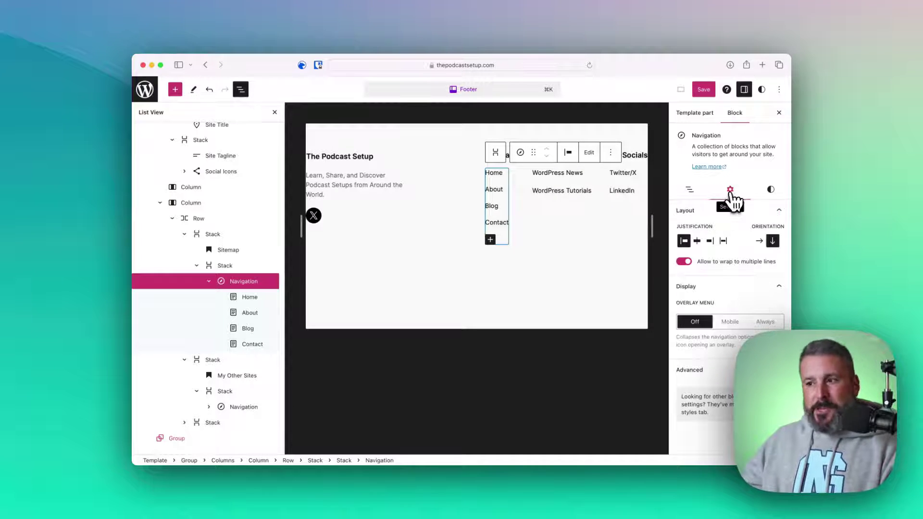
{"action": "left_click", "coordinate": [770, 190]}
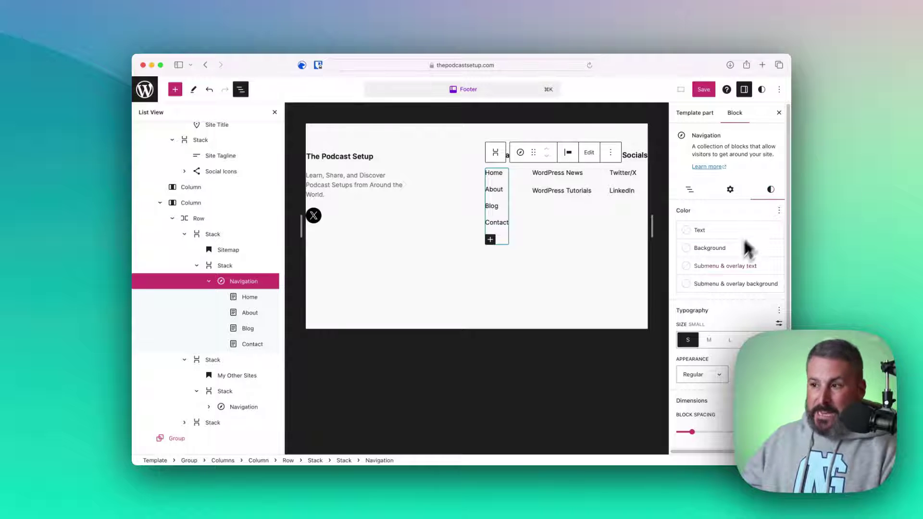
View the color, typography and font appearance options of the Sitemap Navigation block
{"action": "scroll", "coordinate": [715, 332], "scroll_direction": "down", "scroll_amount": 2}
{"action": "scroll", "coordinate": [718, 340], "scroll_direction": "down", "scroll_amount": 1}
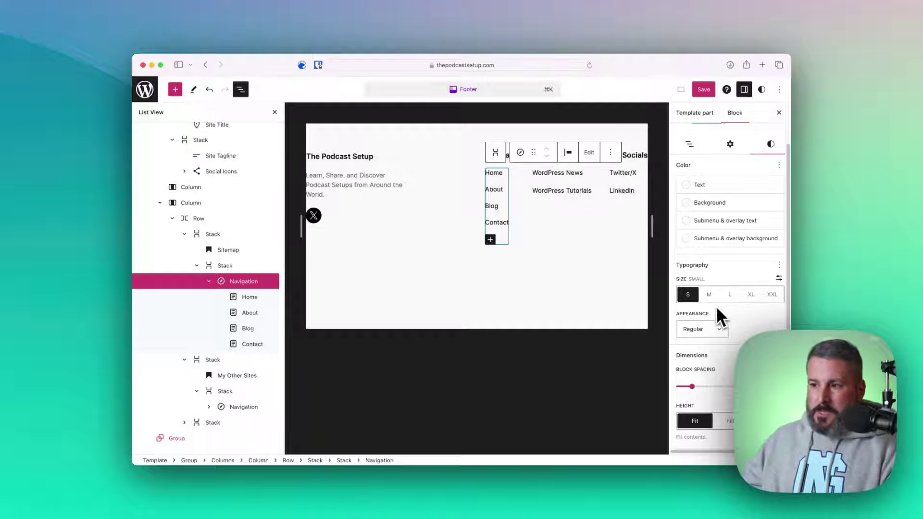
{"action": "left_click", "coordinate": [718, 330]}
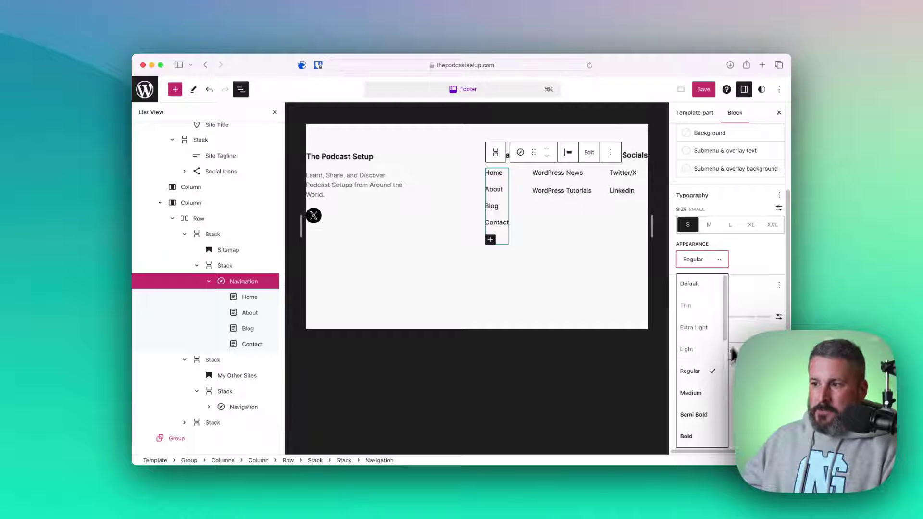
{"action": "left_click", "coordinate": [753, 298]}
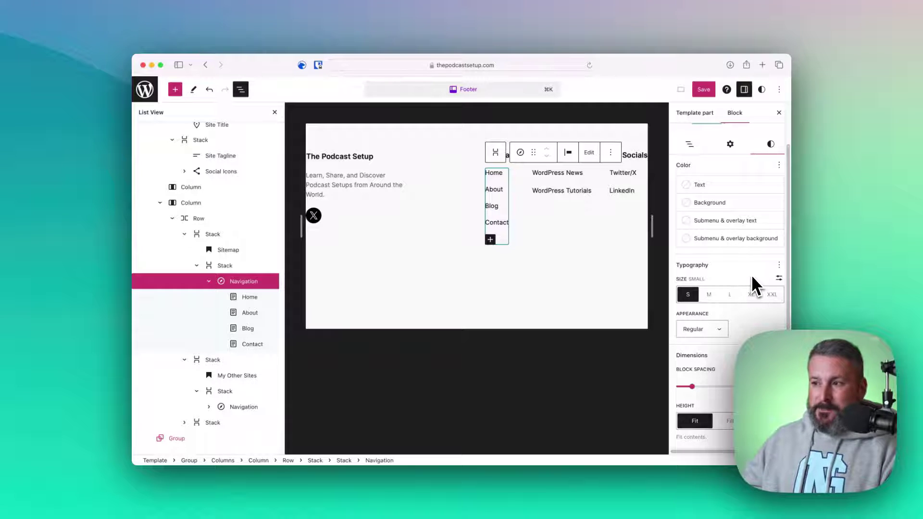
Show the font family, letter spacing, text decoration and letter case controls in the Sitemap Navigation block's Typography settings
{"action": "left_click", "coordinate": [778, 266]}
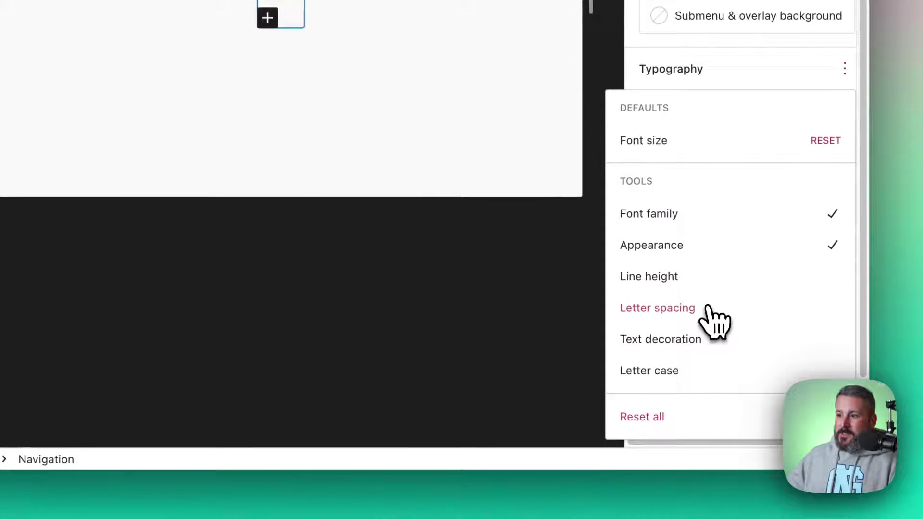
{"action": "left_click", "coordinate": [711, 385]}
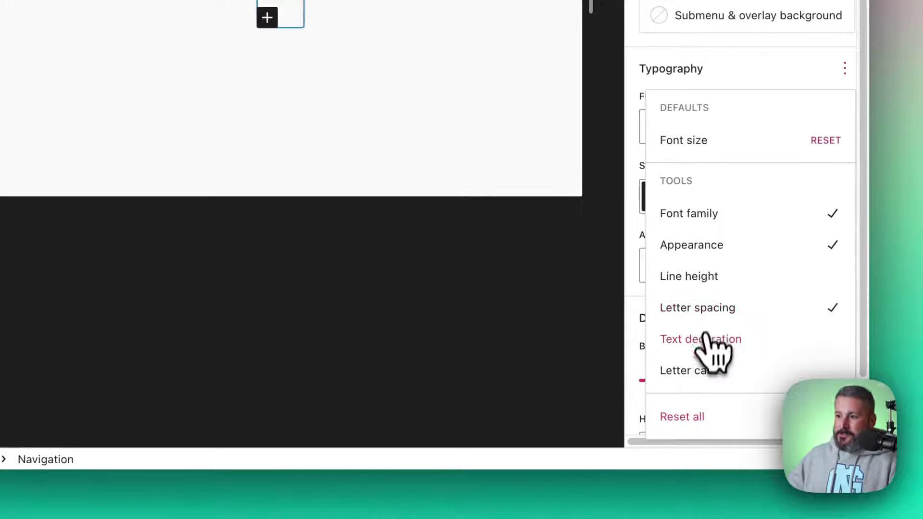
{"action": "left_click", "coordinate": [706, 338]}
{"action": "left_click", "coordinate": [707, 372]}
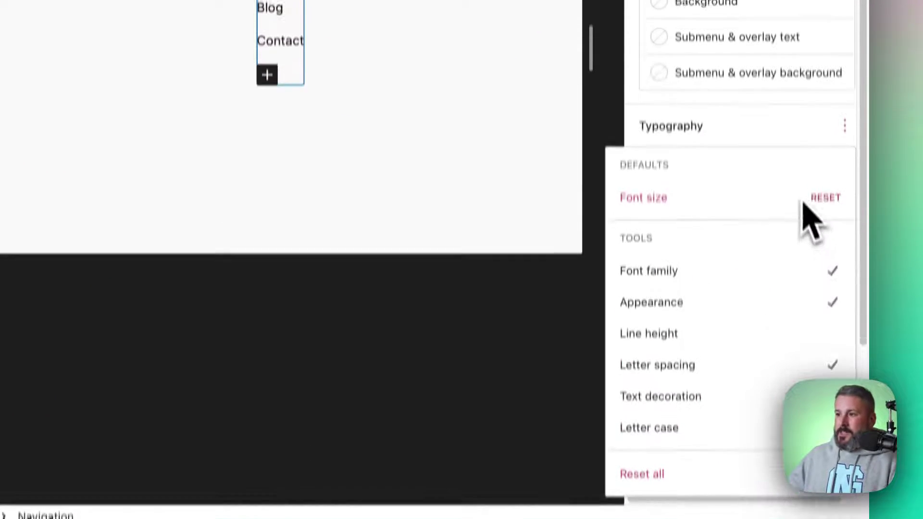
{"action": "left_click", "coordinate": [789, 145]}
{"action": "scroll", "coordinate": [767, 346], "scroll_direction": "down", "scroll_amount": 5}
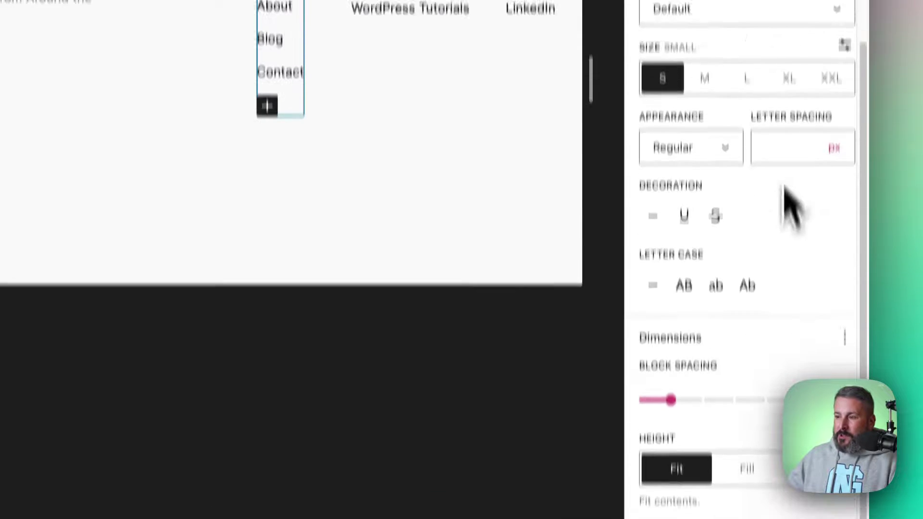
Look through the fonts available for the Sitemap Navigation block, keep Default, and review which typography controls are enabled
{"action": "scroll", "coordinate": [766, 241], "scroll_direction": "up", "scroll_amount": 2}
{"action": "left_click", "coordinate": [748, 50]}
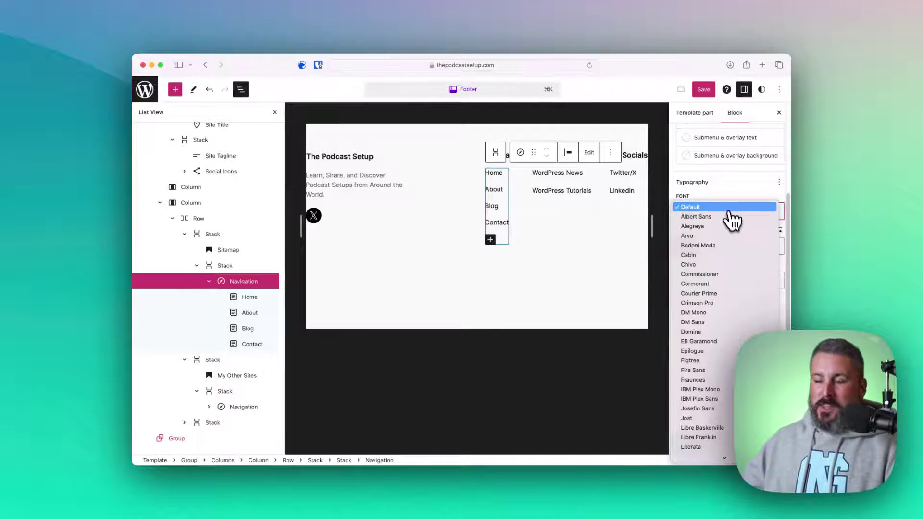
{"action": "left_click", "coordinate": [728, 208]}
{"action": "left_click", "coordinate": [779, 183]}
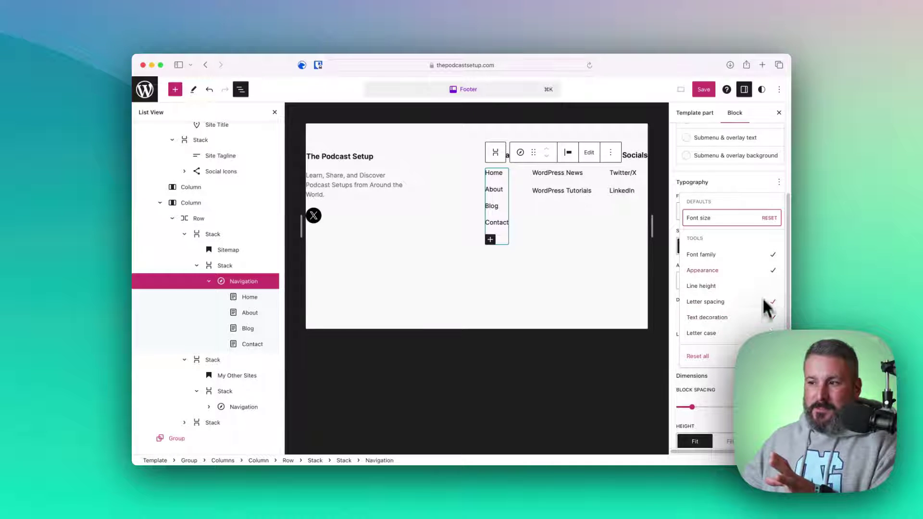
{"action": "left_click", "coordinate": [769, 317]}
{"action": "left_click", "coordinate": [770, 301]}
{"action": "left_click", "coordinate": [741, 196]}
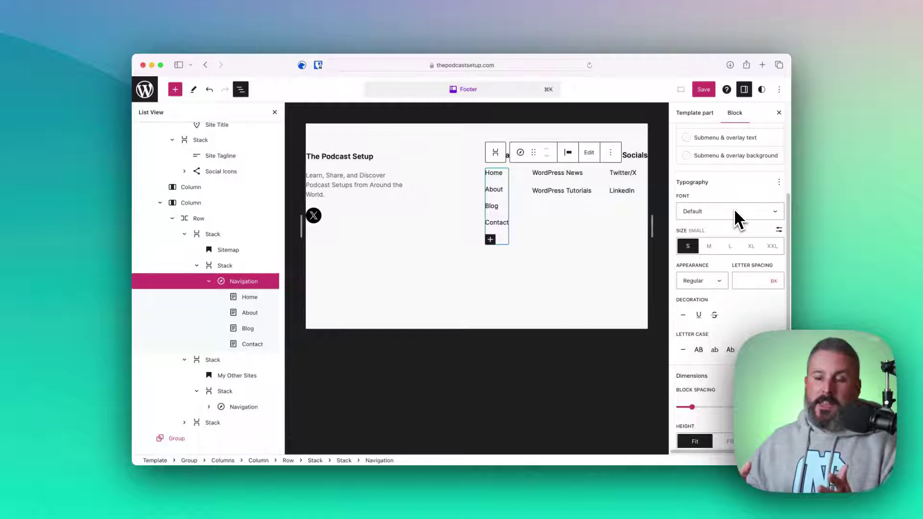
Hide the block settings and block list, and select the footer's outer Group block
{"action": "left_click", "coordinate": [780, 114]}
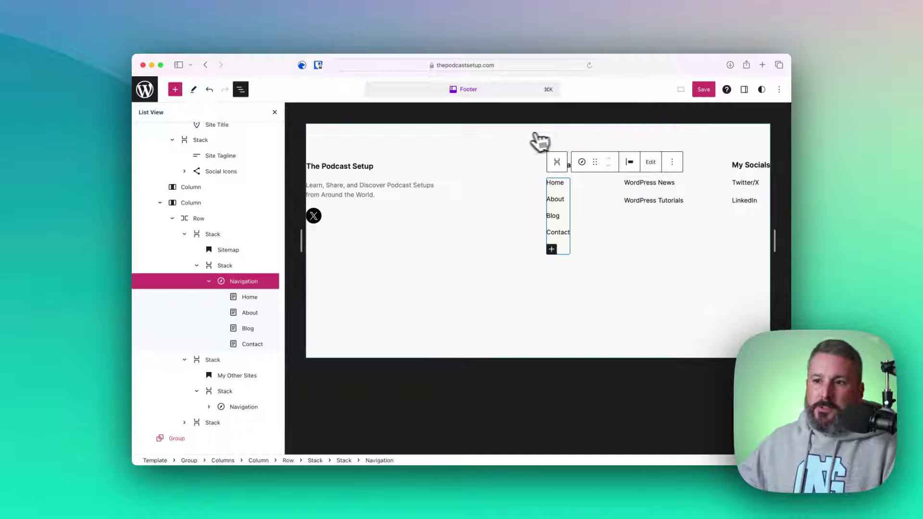
{"action": "left_click", "coordinate": [274, 114]}
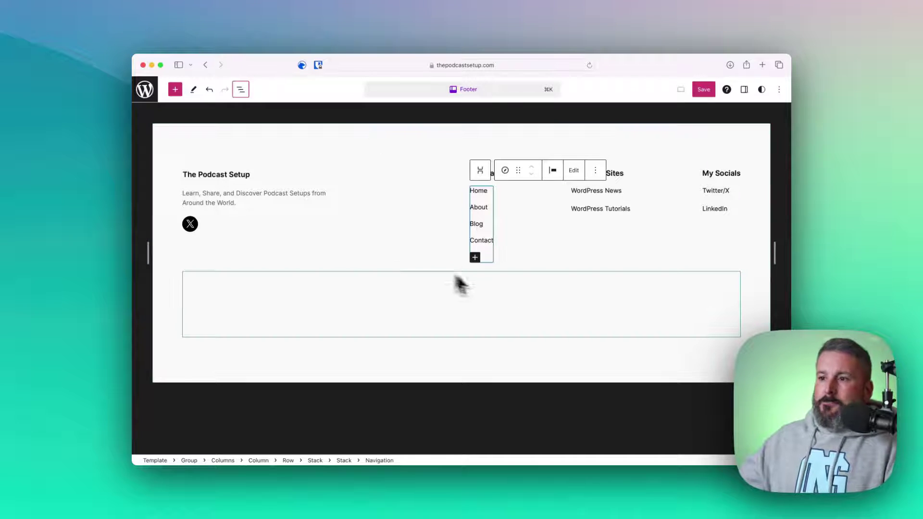
{"action": "left_click", "coordinate": [573, 269]}
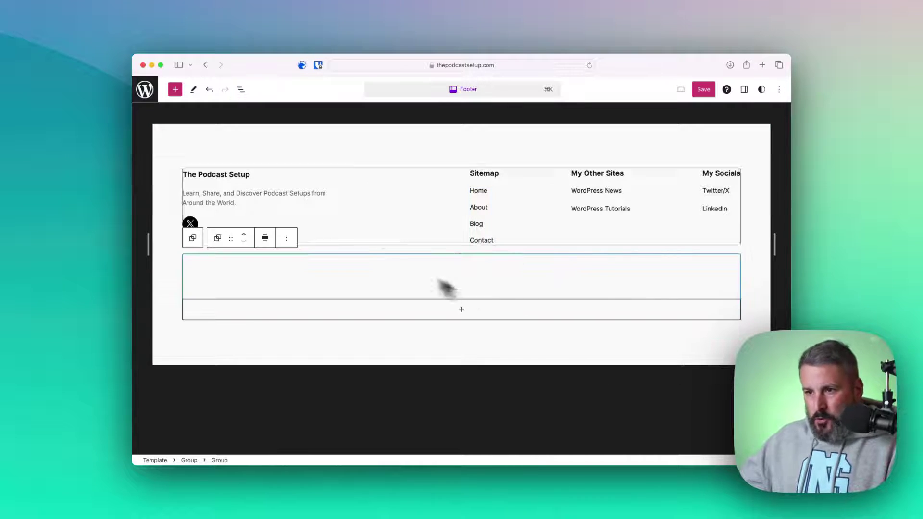
{"action": "left_click", "coordinate": [357, 145]}
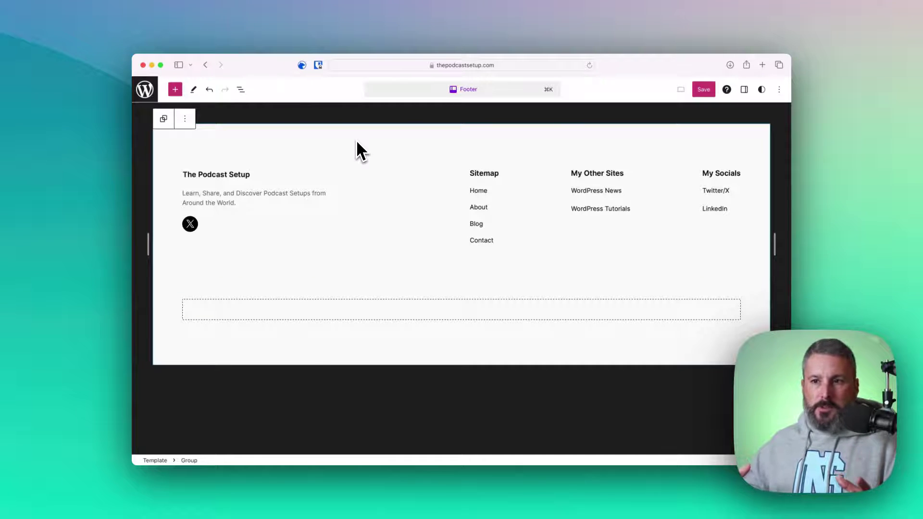
Examine the footer's block tree from the outer Group down to the nested stacks under Sitemap, My Other Sites and My Socials
{"action": "left_click", "coordinate": [243, 90]}
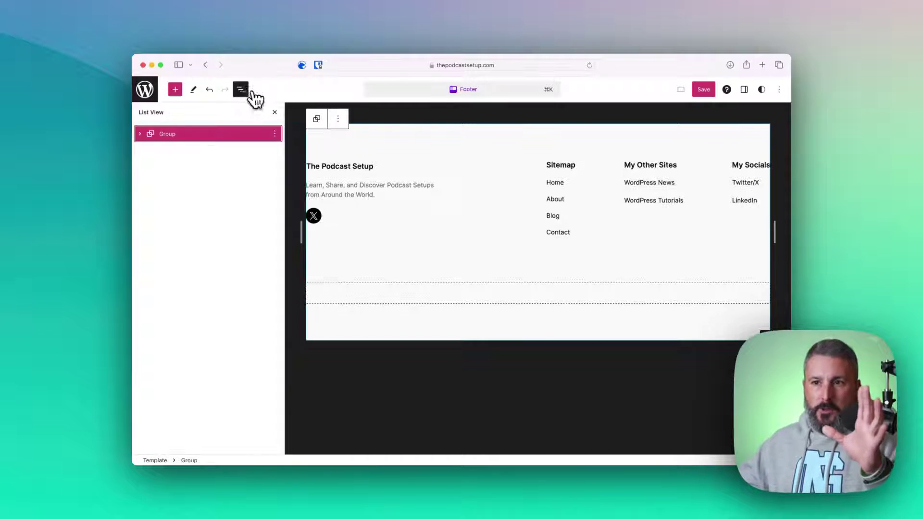
{"action": "left_click", "coordinate": [140, 133]}
{"action": "left_click", "coordinate": [151, 149]}
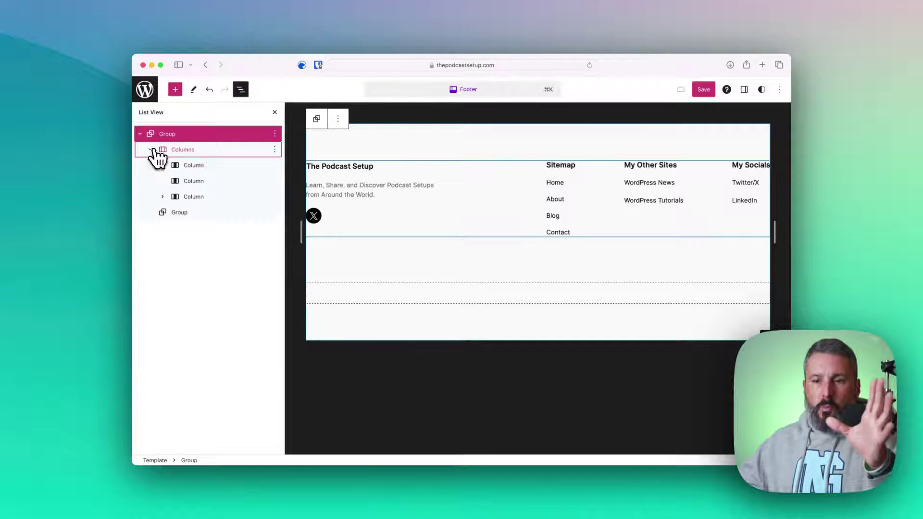
{"action": "left_click", "coordinate": [162, 197]}
{"action": "left_click", "coordinate": [175, 212]}
{"action": "left_click", "coordinate": [187, 260]}
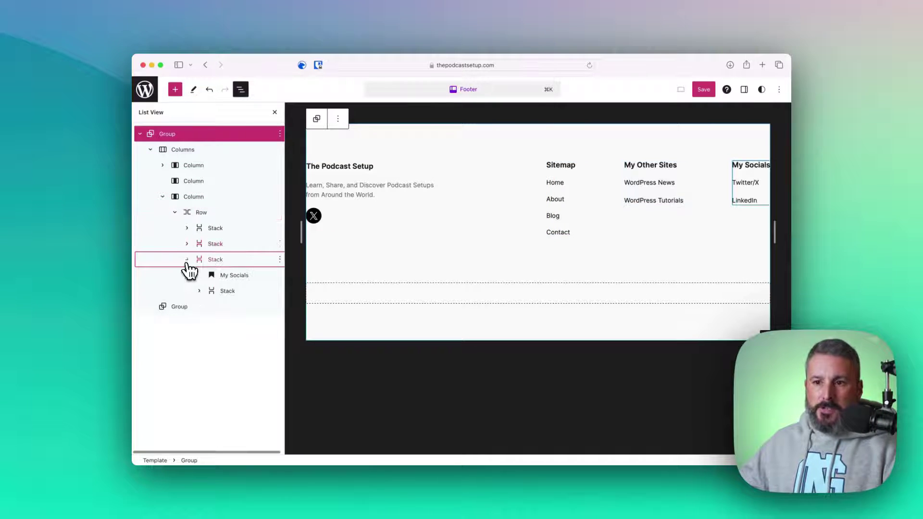
{"action": "left_click", "coordinate": [187, 244]}
{"action": "left_click", "coordinate": [187, 228]}
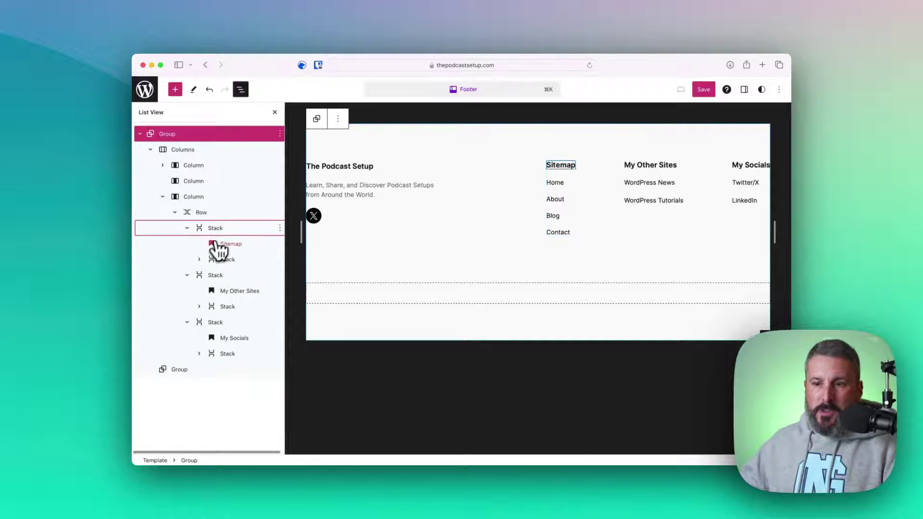
{"action": "left_click", "coordinate": [199, 260]}
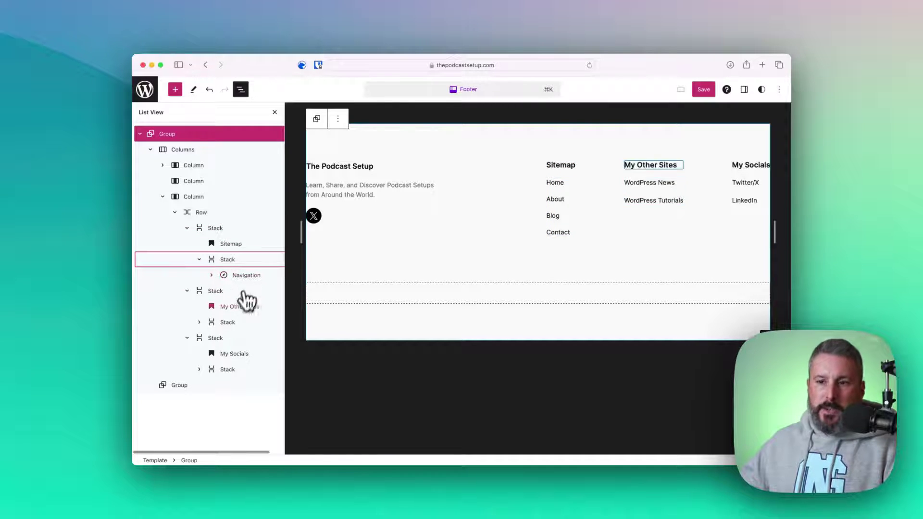
{"action": "left_click", "coordinate": [199, 322]}
{"action": "left_click", "coordinate": [200, 385]}
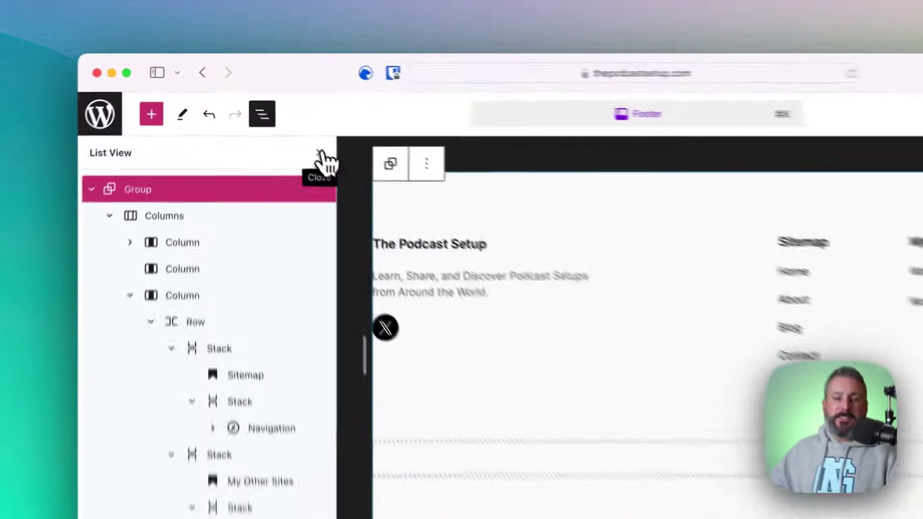
{"action": "left_click", "coordinate": [275, 113]}
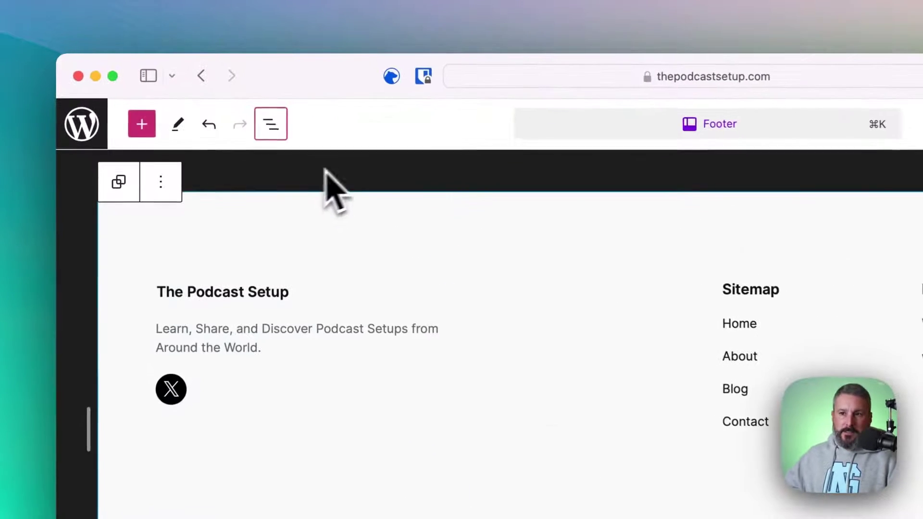
Leave the Footer editor, go back to the patterns overview and open the list of all template parts
{"action": "left_click", "coordinate": [80, 128]}
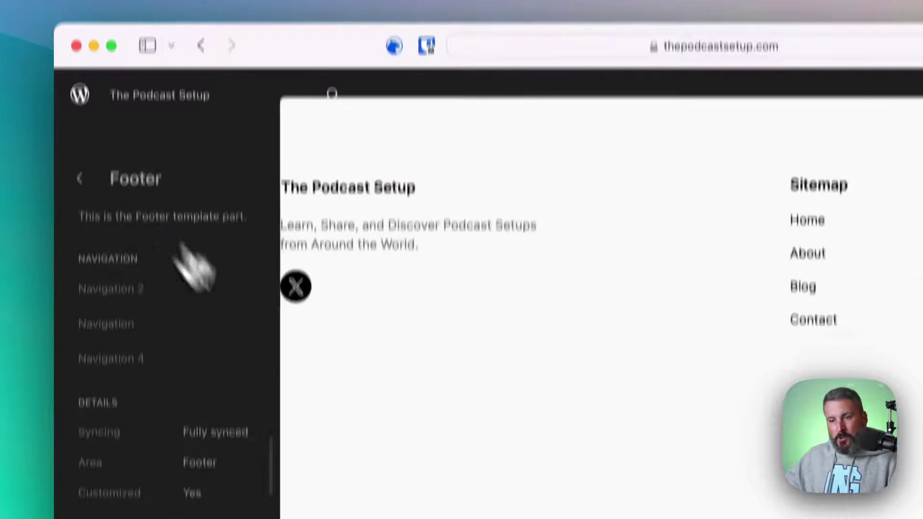
{"action": "left_click", "coordinate": [79, 88]}
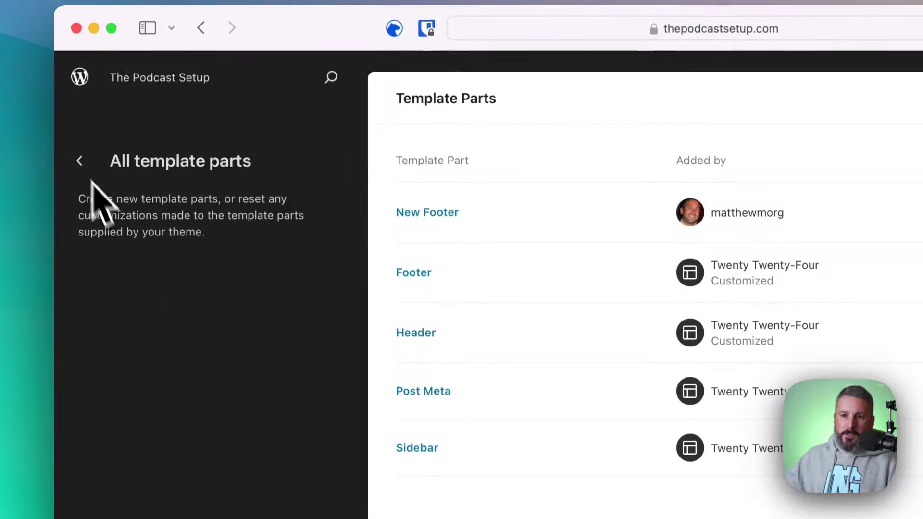
{"action": "left_click", "coordinate": [80, 94]}
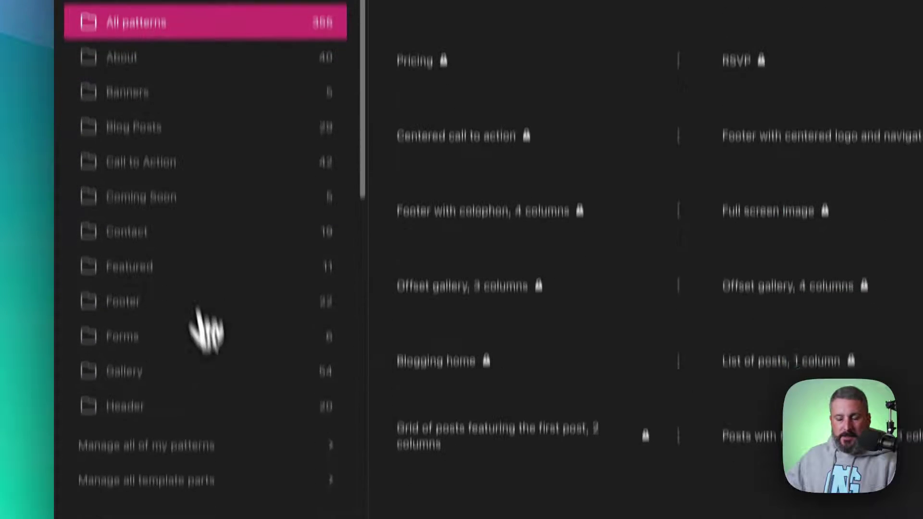
{"action": "scroll", "coordinate": [207, 380], "scroll_direction": "down", "scroll_amount": 5}
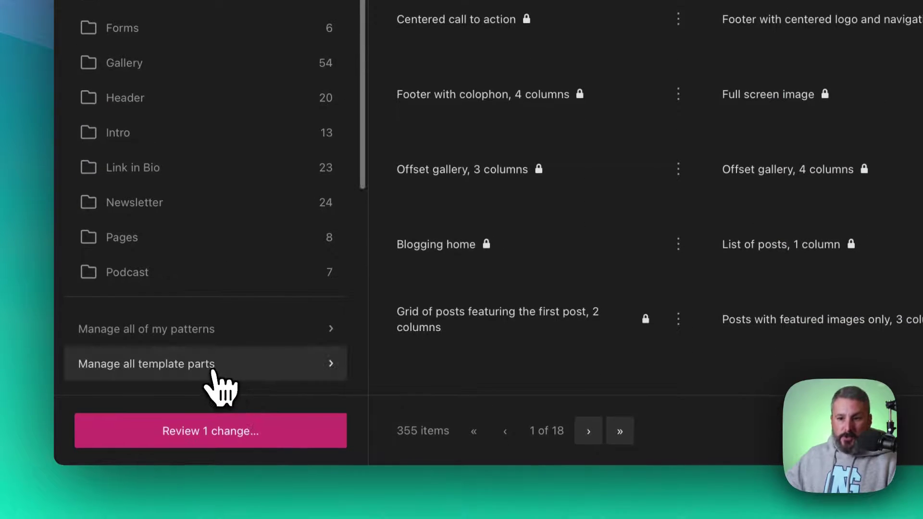
{"action": "left_click", "coordinate": [257, 364]}
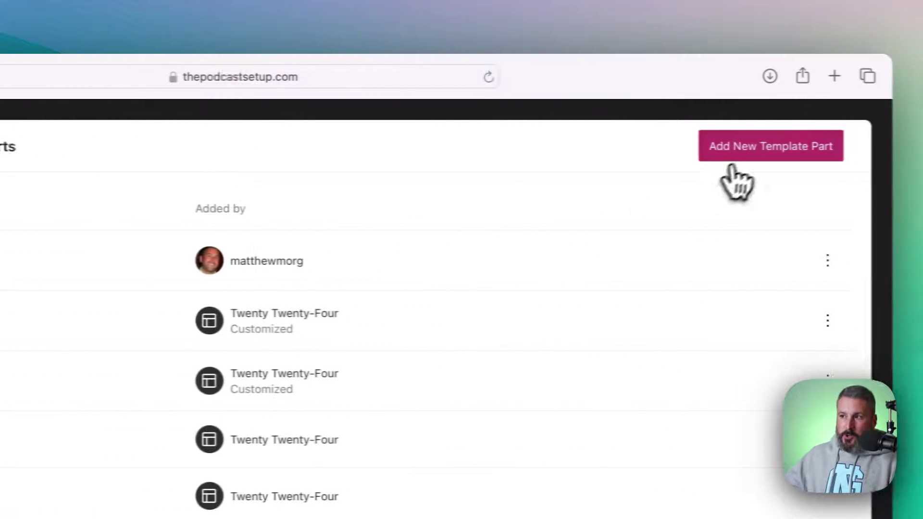
View the name and area options for a new template part, and leave without creating one
{"action": "left_click", "coordinate": [730, 156]}
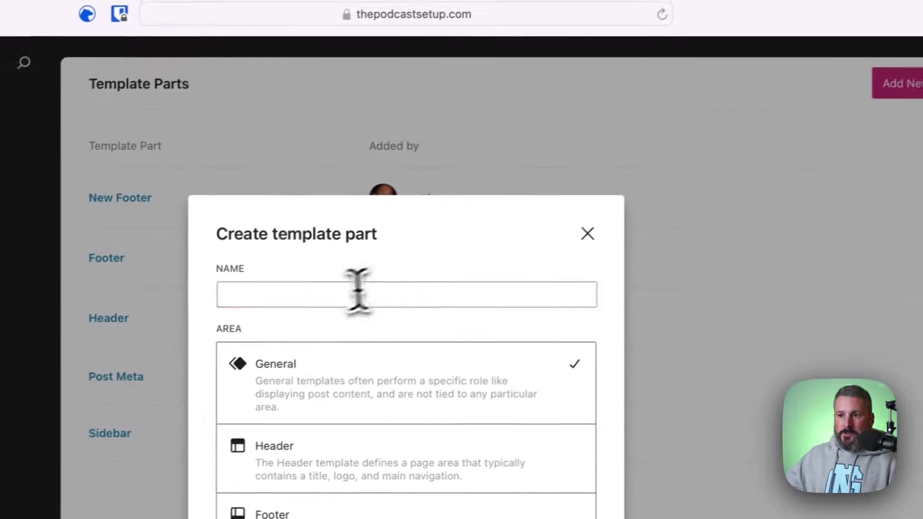
{"action": "left_click", "coordinate": [358, 291]}
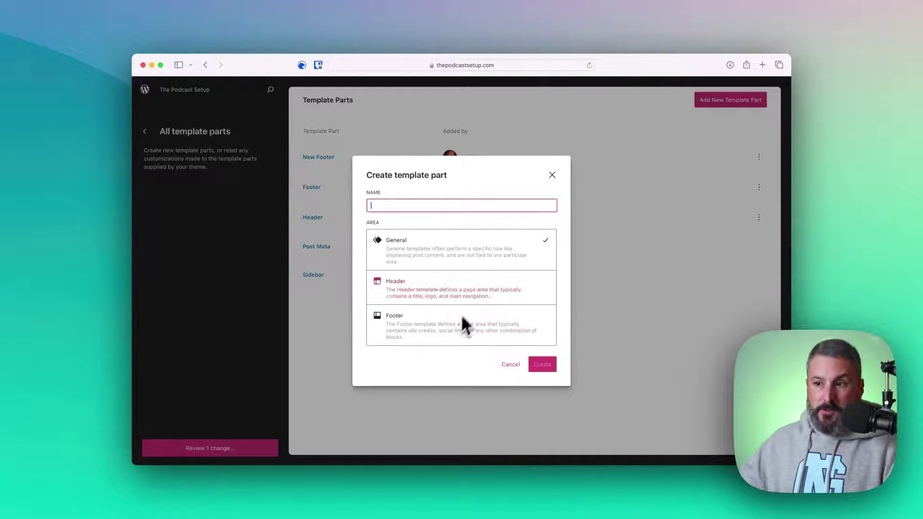
{"action": "left_click", "coordinate": [552, 177]}
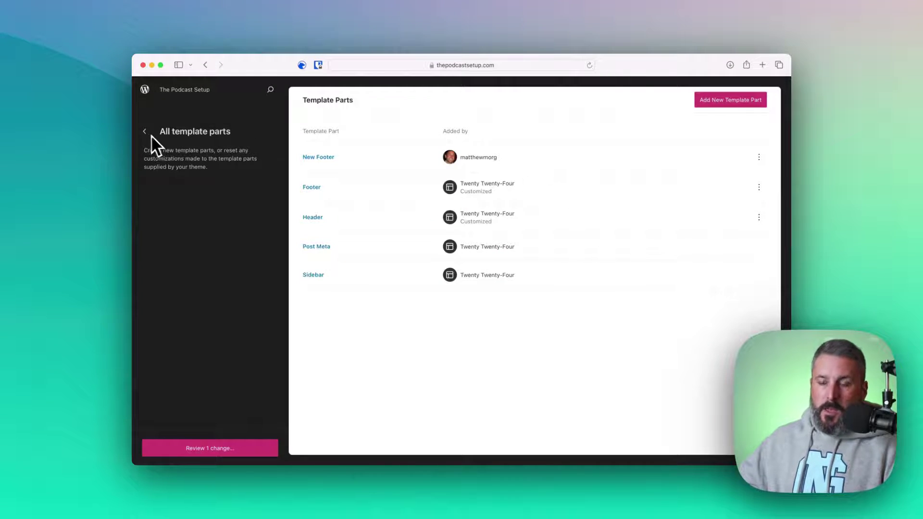
Search the site editor commands for "te" and open Templates
{"action": "key", "text": "super+k"}
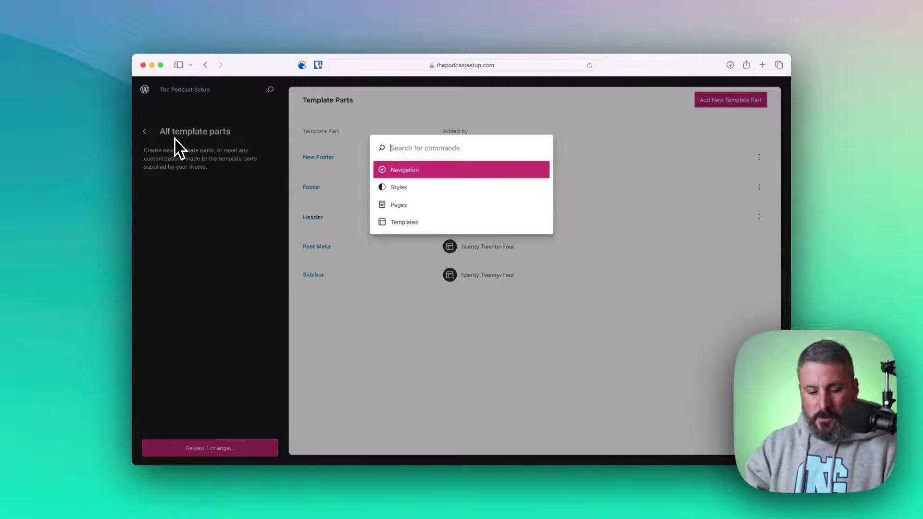
{"action": "type", "text": "te"}
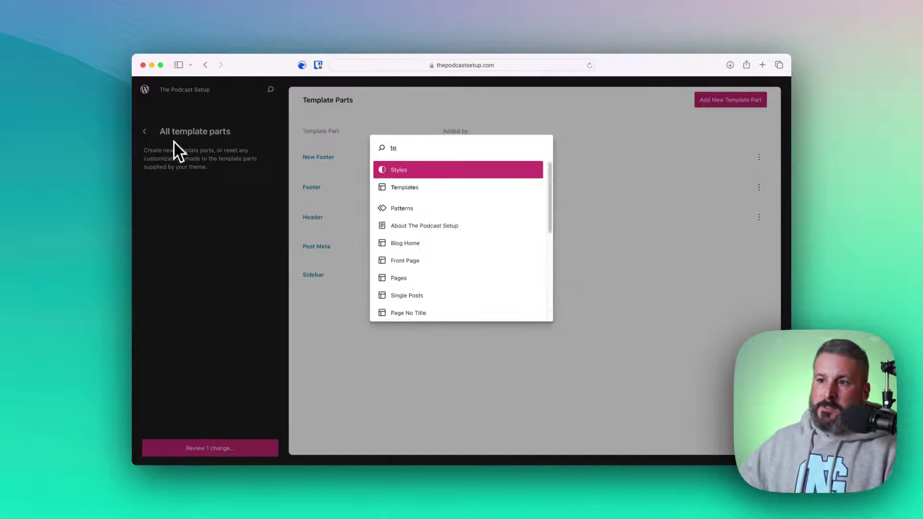
{"action": "left_click", "coordinate": [432, 188]}
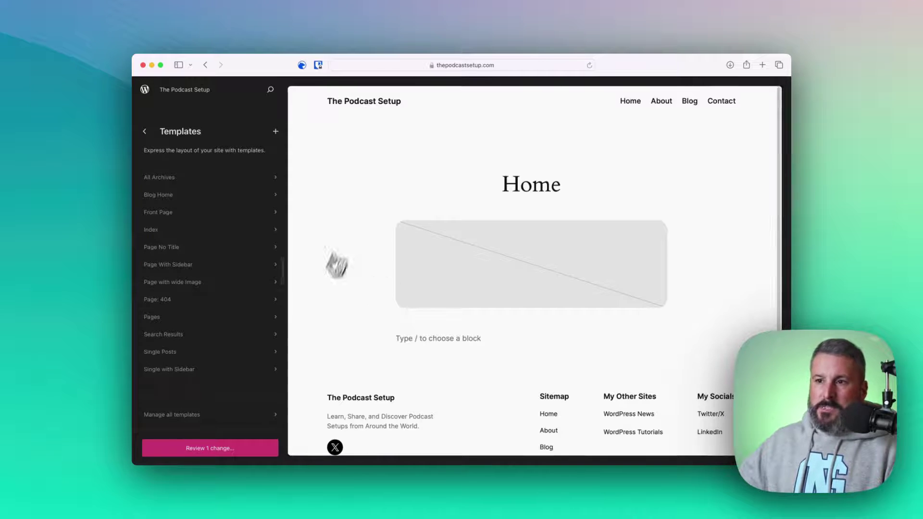
Open the previewed Home page for editing, dismissing the introduction, and show its block list
{"action": "left_click", "coordinate": [426, 166]}
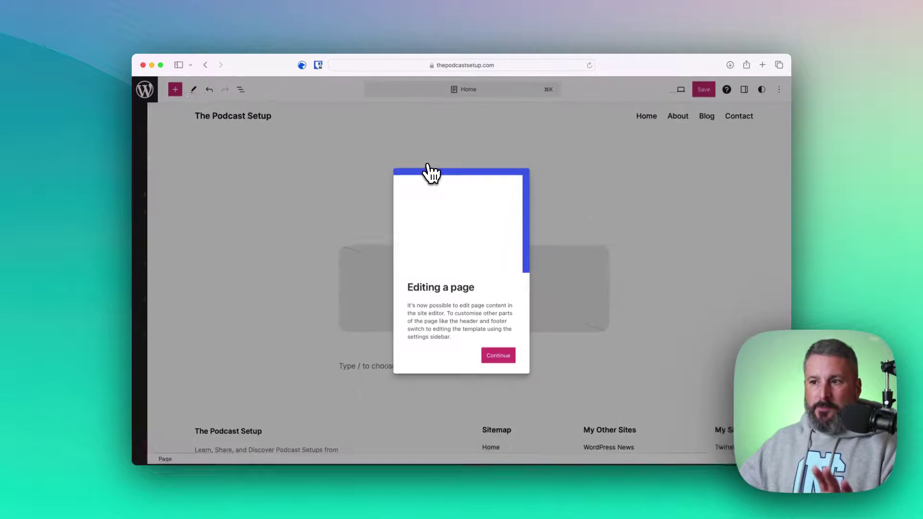
{"action": "left_click", "coordinate": [500, 355]}
{"action": "scroll", "coordinate": [531, 192], "scroll_direction": "down", "scroll_amount": 3}
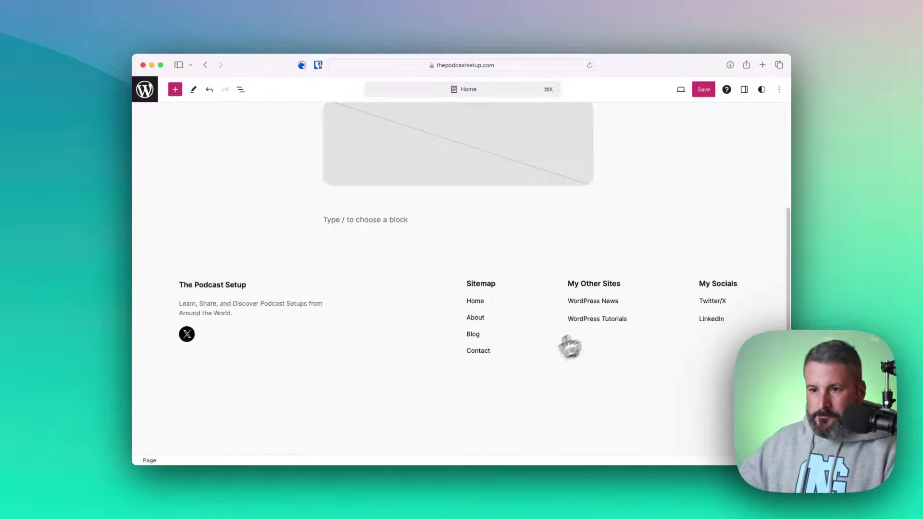
{"action": "left_click", "coordinate": [241, 90]}
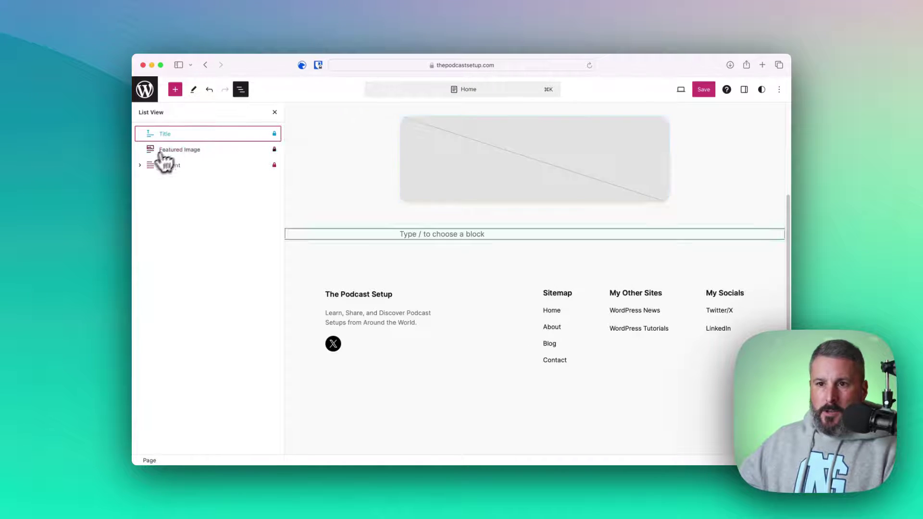
Leave the Home page for the templates list, open the Front Page template for editing, and show its block list
{"action": "left_click", "coordinate": [140, 165]}
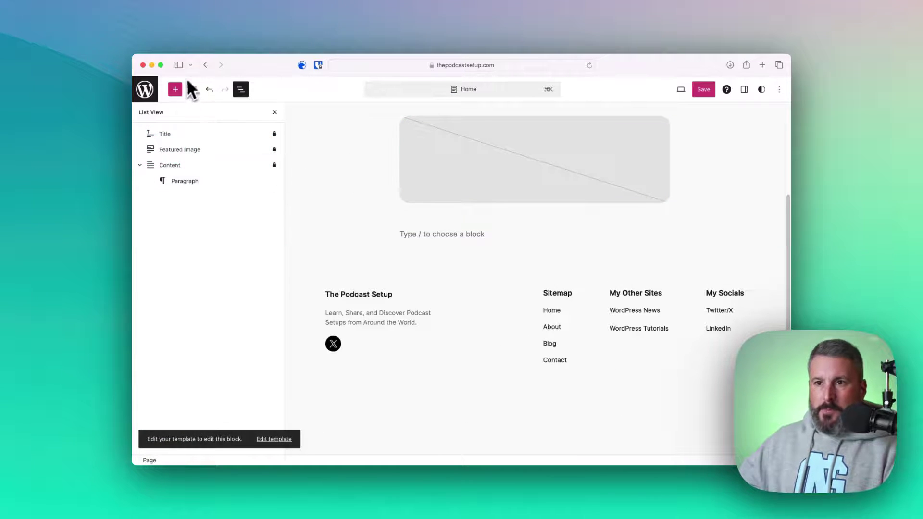
{"action": "left_click", "coordinate": [205, 65]}
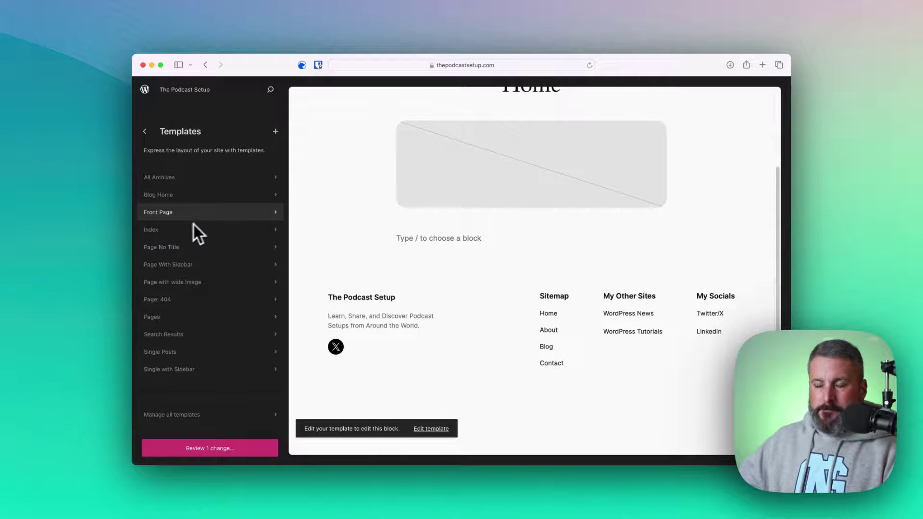
{"action": "left_click", "coordinate": [193, 219]}
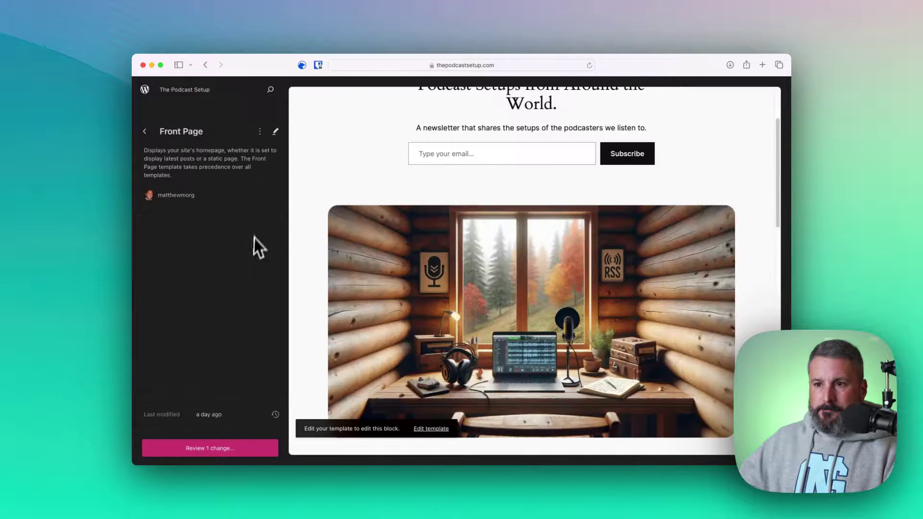
{"action": "scroll", "coordinate": [308, 230], "scroll_direction": "down", "scroll_amount": 5}
{"action": "left_click", "coordinate": [309, 231]}
{"action": "scroll", "coordinate": [305, 243], "scroll_direction": "down", "scroll_amount": 10}
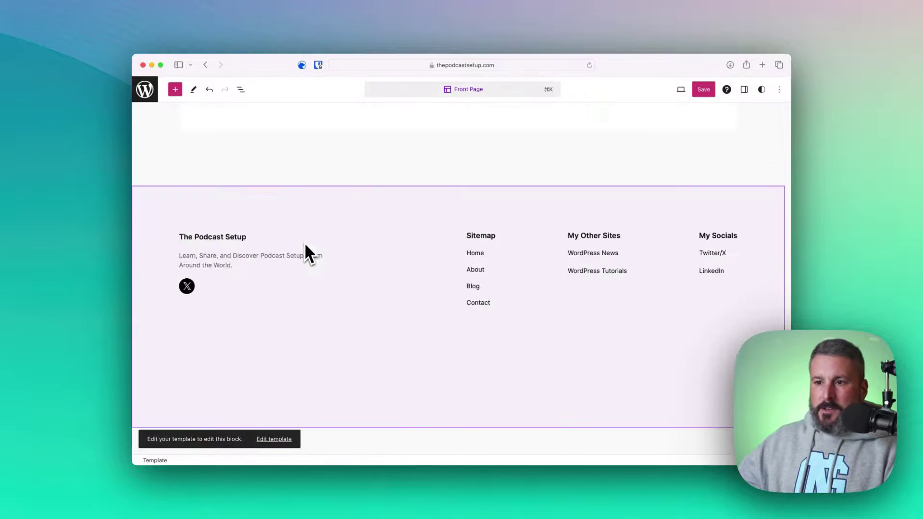
{"action": "left_click", "coordinate": [241, 89]}
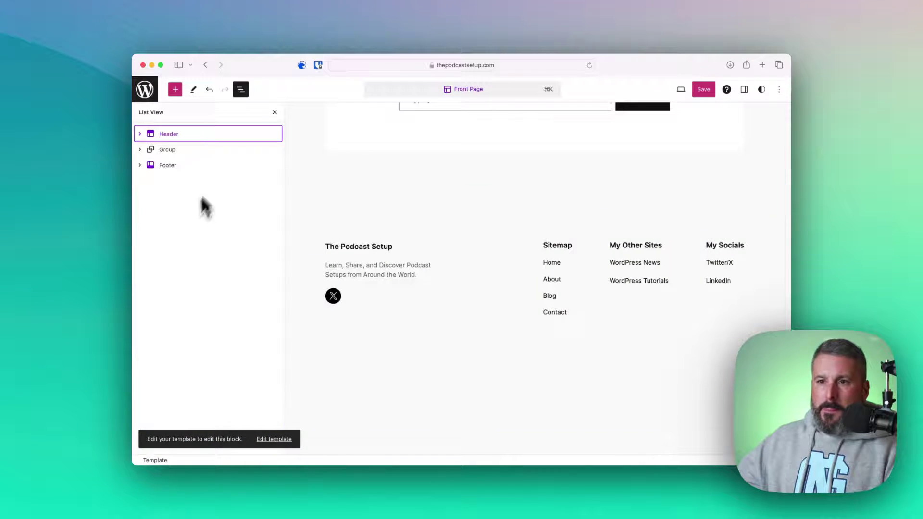
Browse the available replacement designs for the Front Page template's Footer, and leave without choosing one
{"action": "left_click", "coordinate": [144, 166]}
{"action": "left_click", "coordinate": [275, 165]}
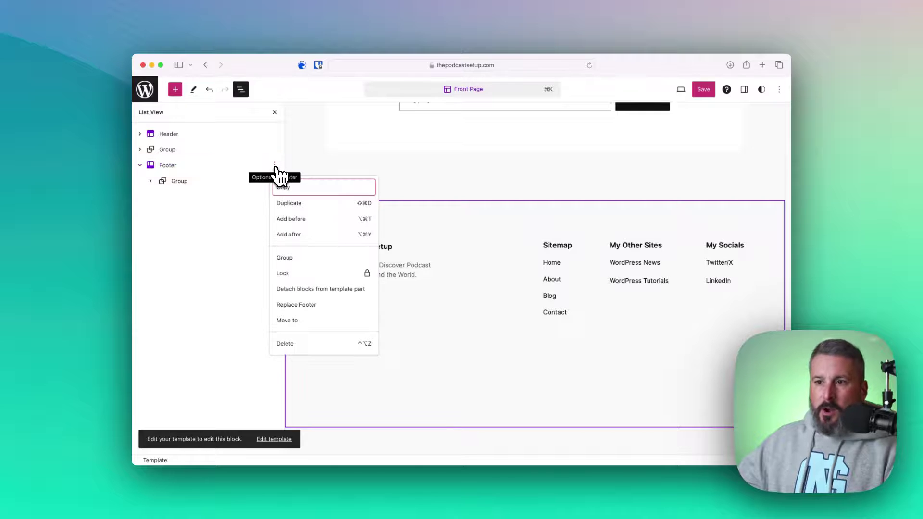
{"action": "left_click", "coordinate": [310, 306]}
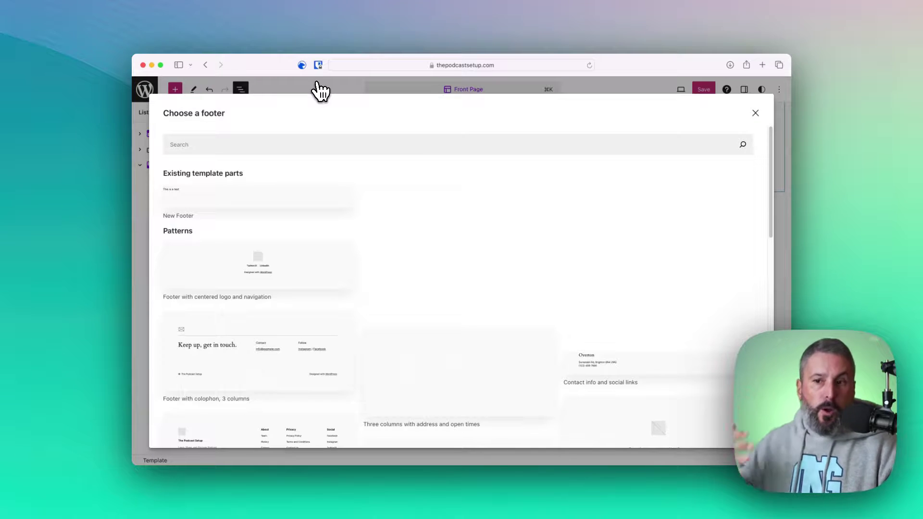
{"action": "scroll", "coordinate": [265, 233], "scroll_direction": "down", "scroll_amount": 15}
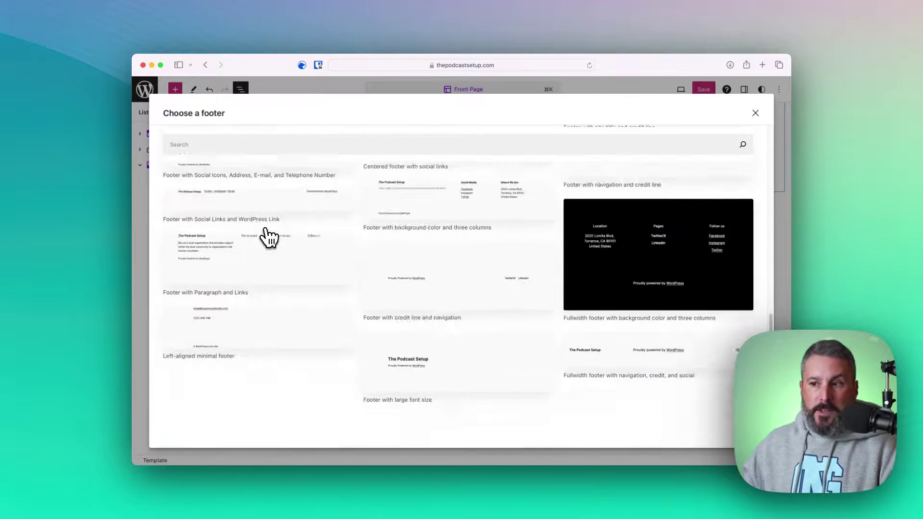
{"action": "scroll", "coordinate": [264, 234], "scroll_direction": "up", "scroll_amount": 4}
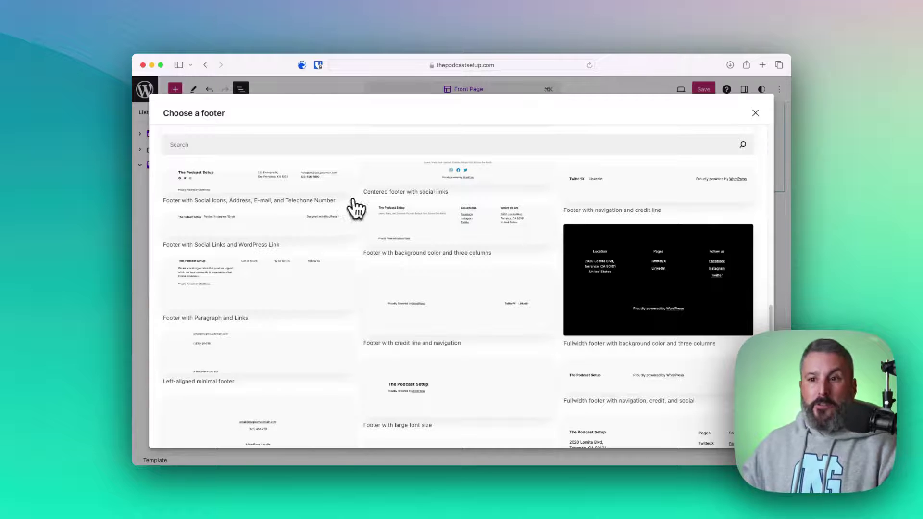
{"action": "scroll", "coordinate": [519, 332], "scroll_direction": "down", "scroll_amount": 4}
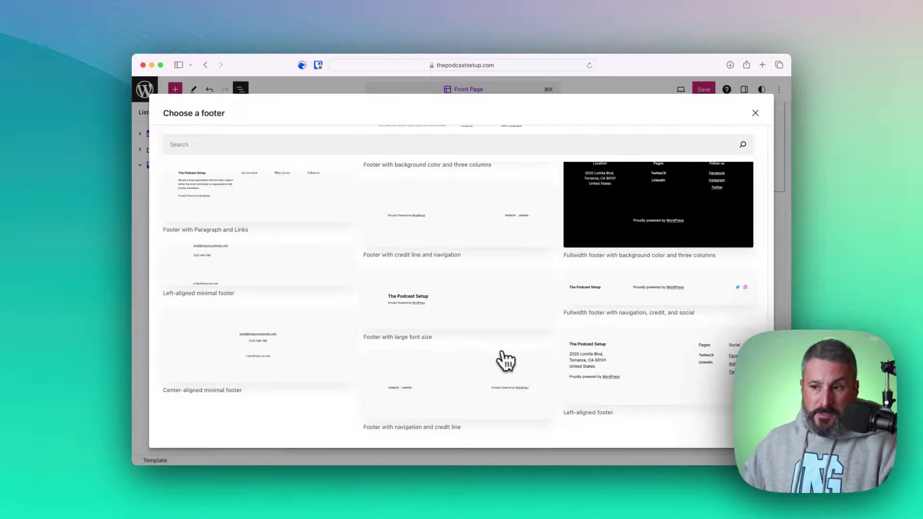
{"action": "scroll", "coordinate": [483, 351], "scroll_direction": "up", "scroll_amount": 4}
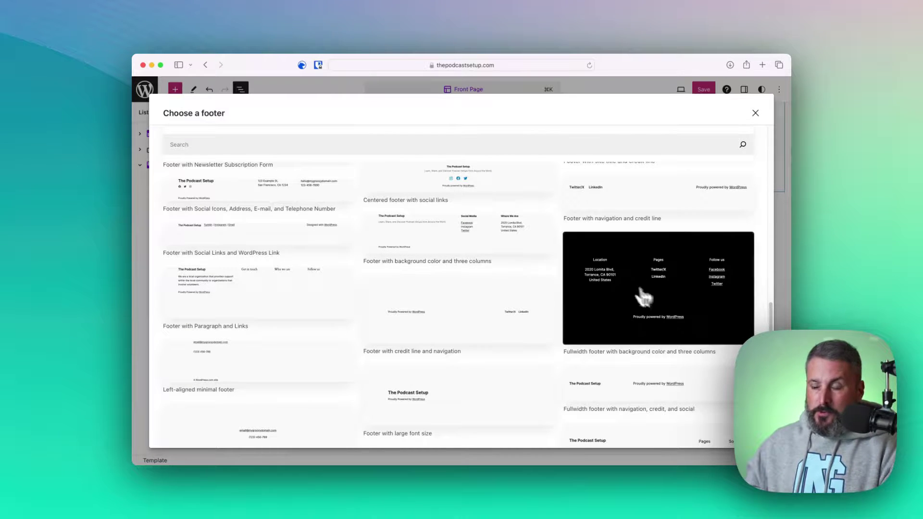
{"action": "scroll", "coordinate": [457, 310], "scroll_direction": "up", "scroll_amount": 10}
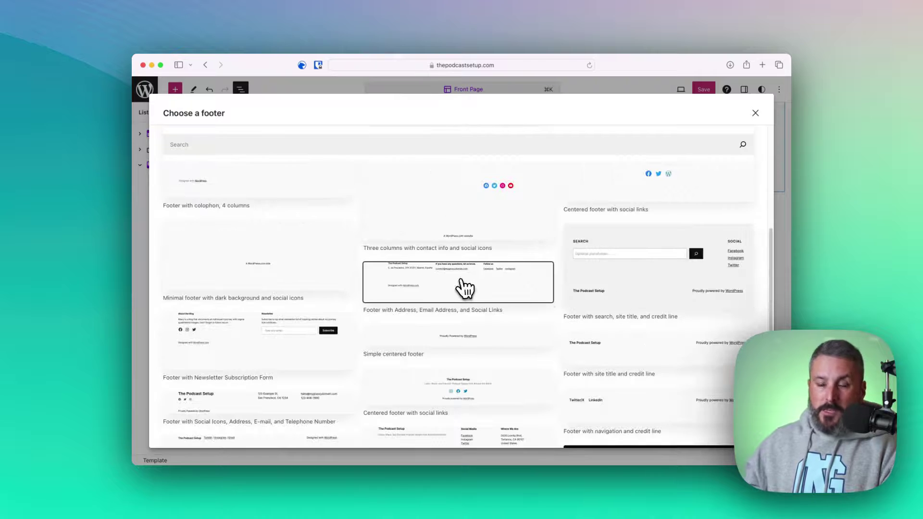
{"action": "scroll", "coordinate": [577, 277], "scroll_direction": "up", "scroll_amount": 10}
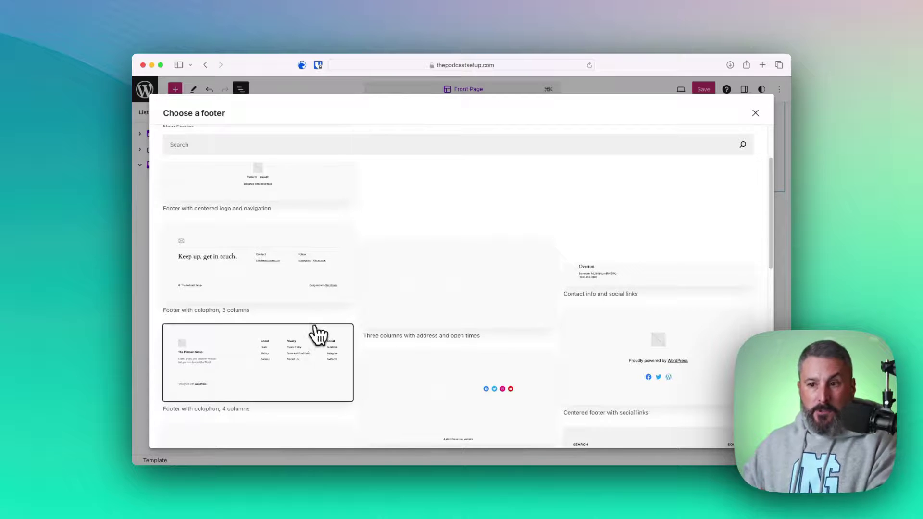
{"action": "scroll", "coordinate": [337, 318], "scroll_direction": "down", "scroll_amount": 8}
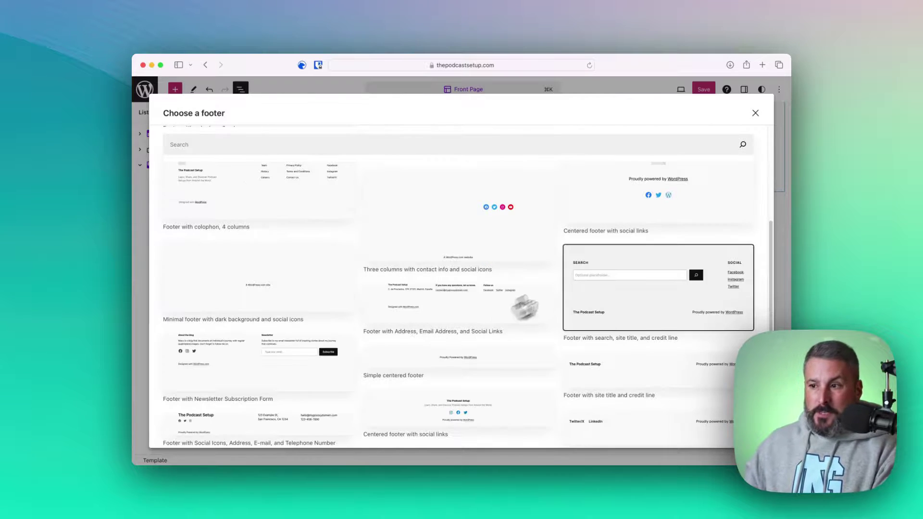
{"action": "left_click", "coordinate": [755, 113]}
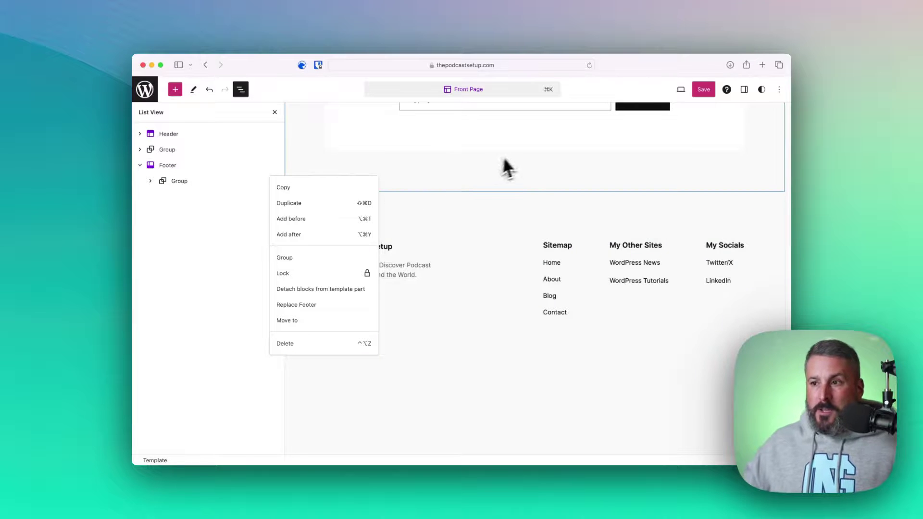
Set the background of the outermost Group inside the Header to the theme's black Contrast color, #111111
{"action": "scroll", "coordinate": [533, 185], "scroll_direction": "up", "scroll_amount": 20}
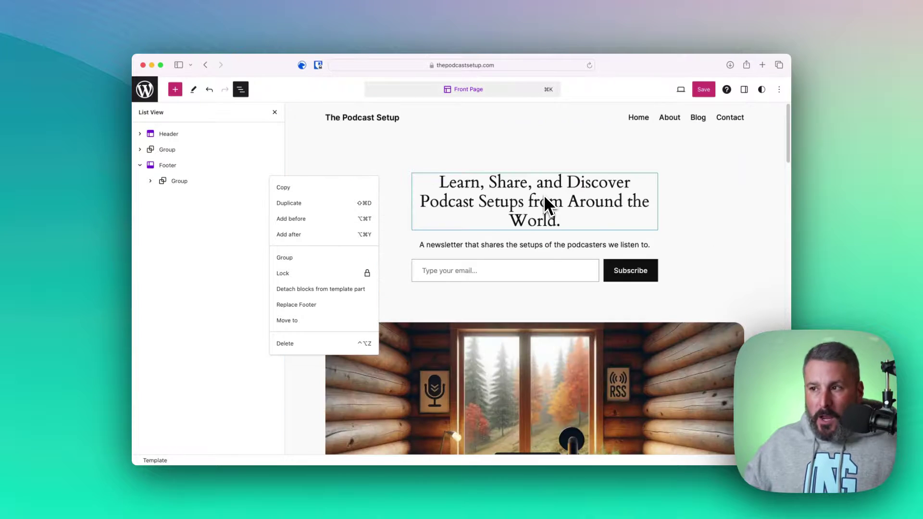
{"action": "left_click", "coordinate": [299, 120]}
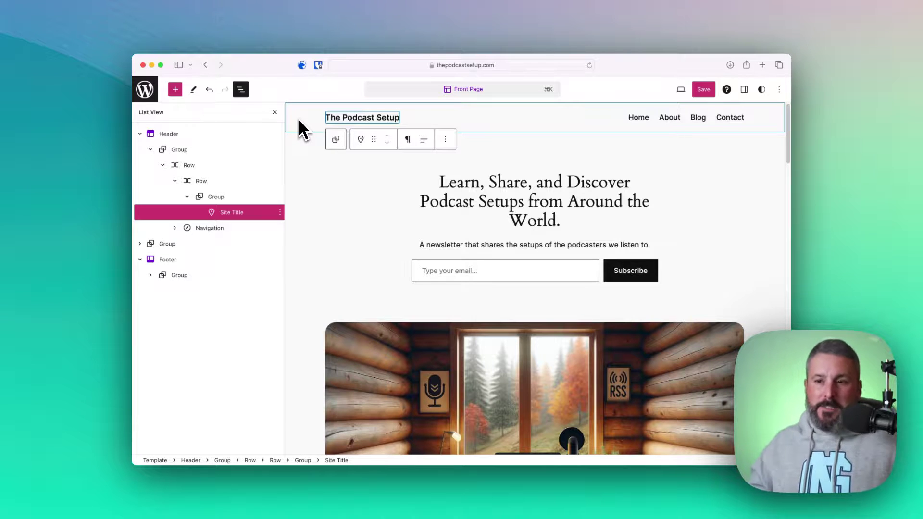
{"action": "left_click", "coordinate": [202, 150]}
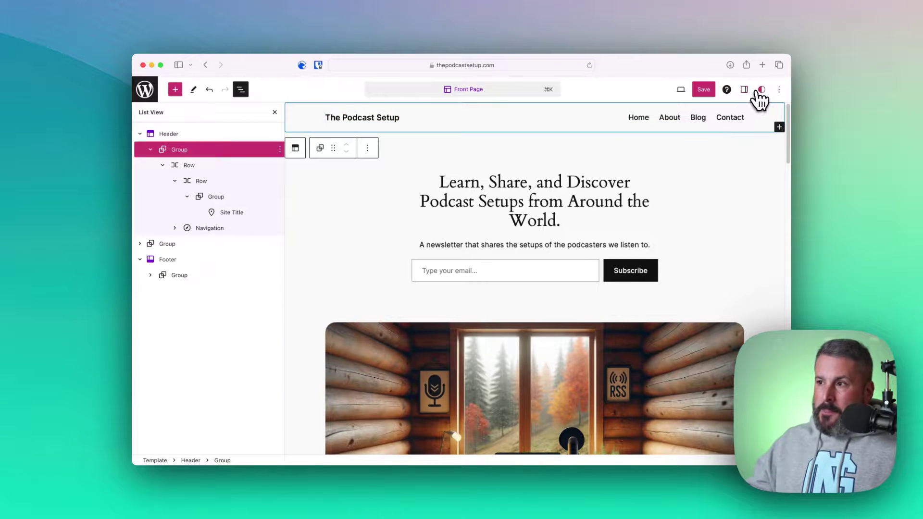
{"action": "left_click", "coordinate": [744, 90]}
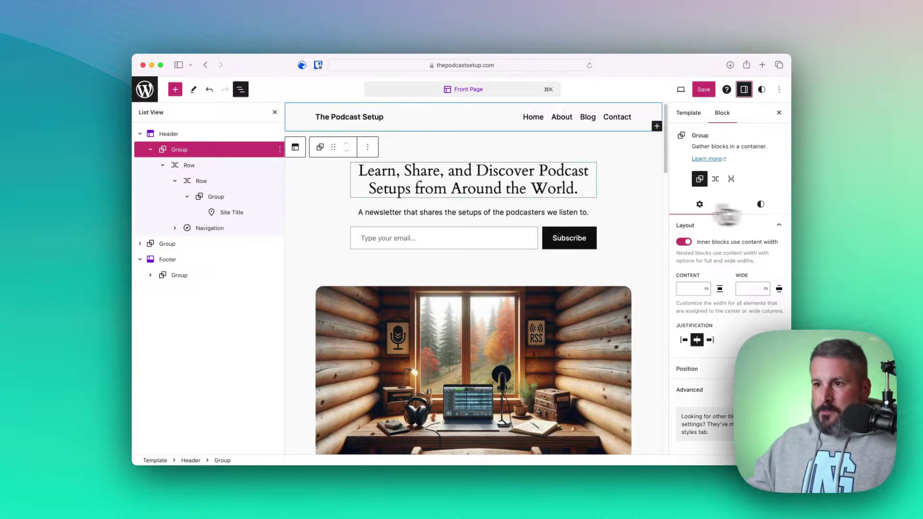
{"action": "left_click", "coordinate": [274, 112]}
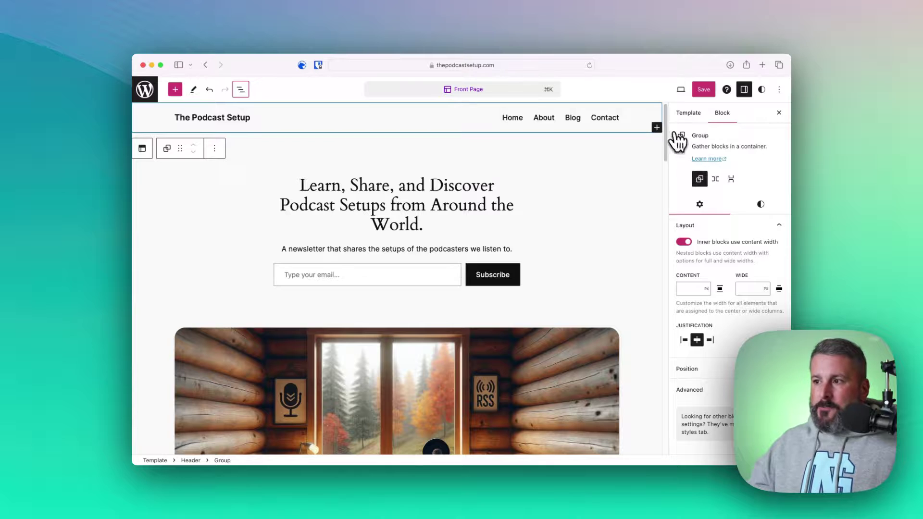
{"action": "left_click", "coordinate": [754, 201]}
{"action": "left_click", "coordinate": [703, 264]}
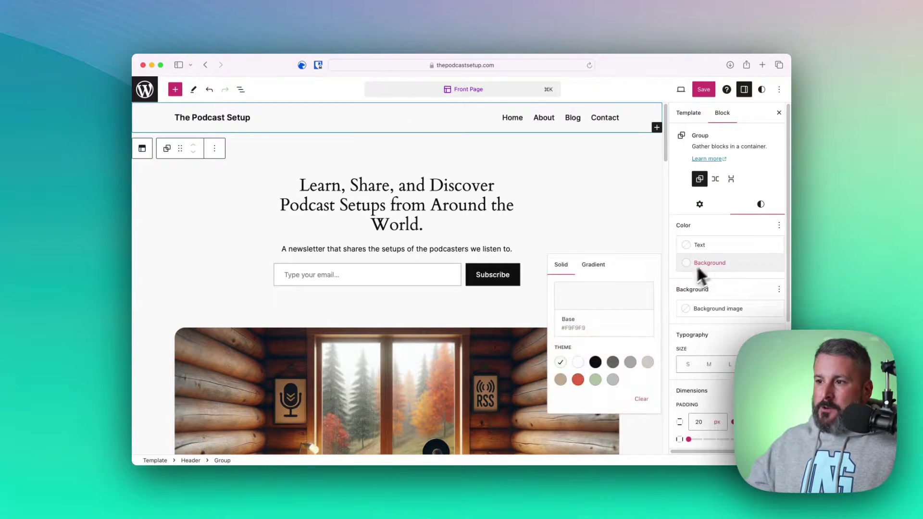
{"action": "left_click", "coordinate": [596, 362]}
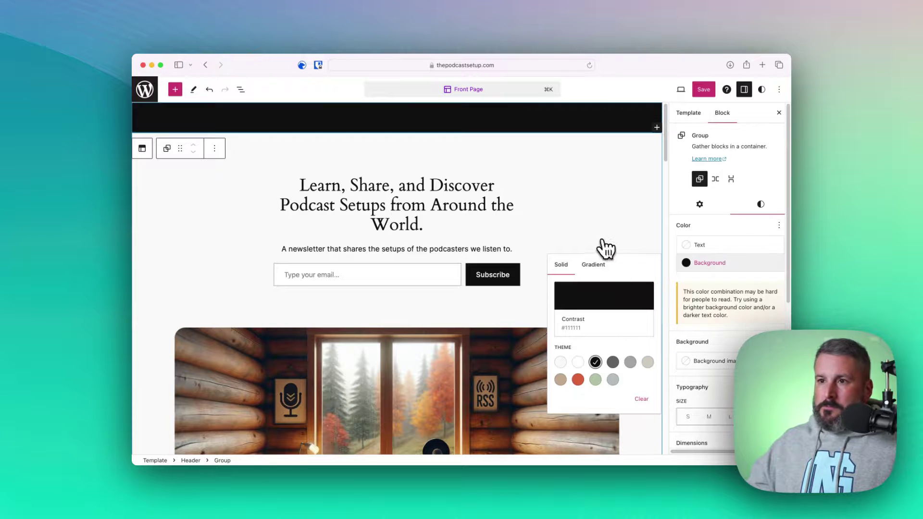
Set the text color of the outer Row inside the Header's Group to the theme's white Base / Two, #FFFFFF
{"action": "left_click", "coordinate": [240, 90]}
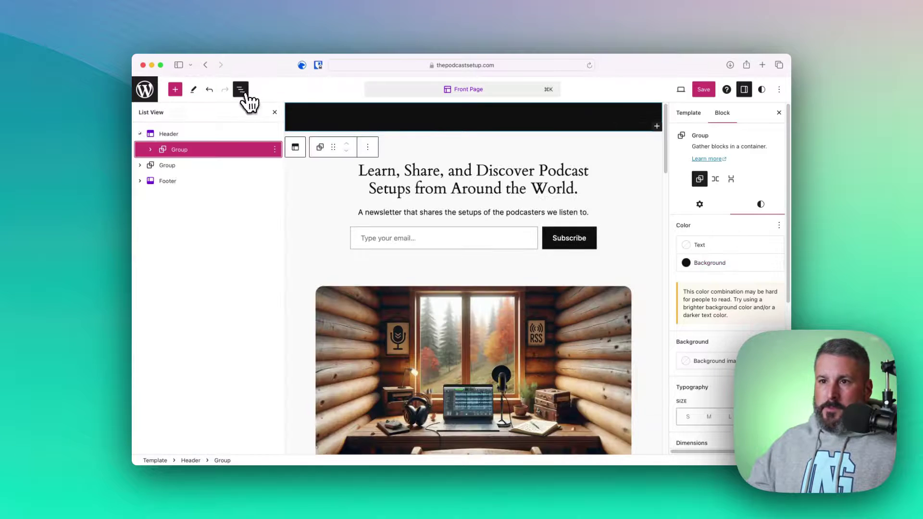
{"action": "left_click", "coordinate": [150, 149]}
{"action": "left_click", "coordinate": [190, 166]}
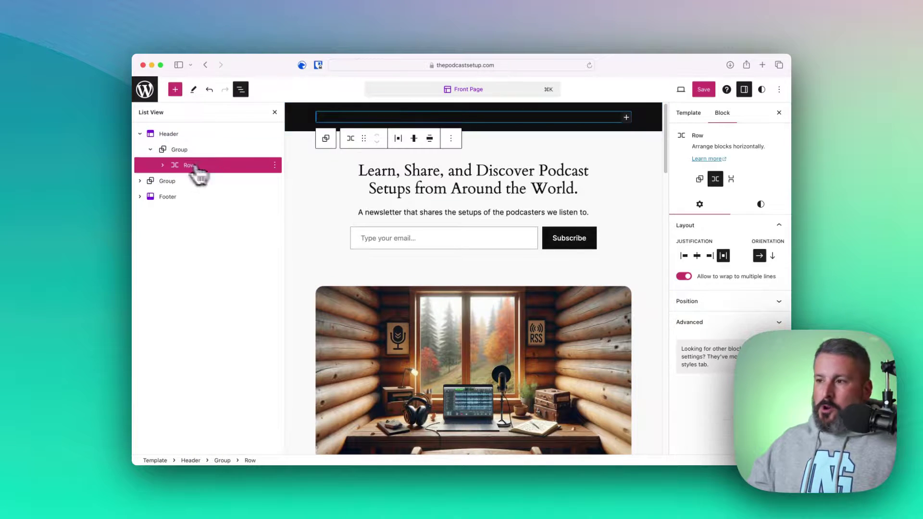
{"action": "left_click", "coordinate": [760, 206]}
{"action": "left_click", "coordinate": [708, 247]}
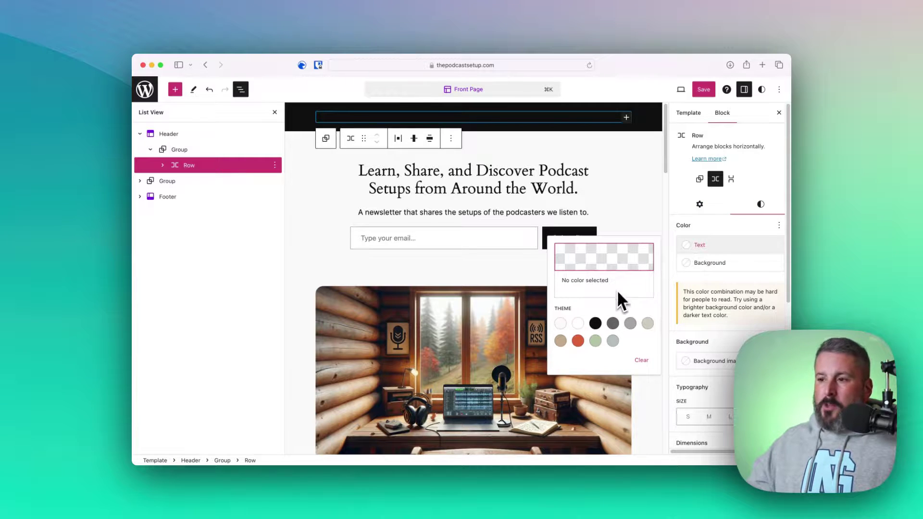
{"action": "left_click", "coordinate": [577, 323]}
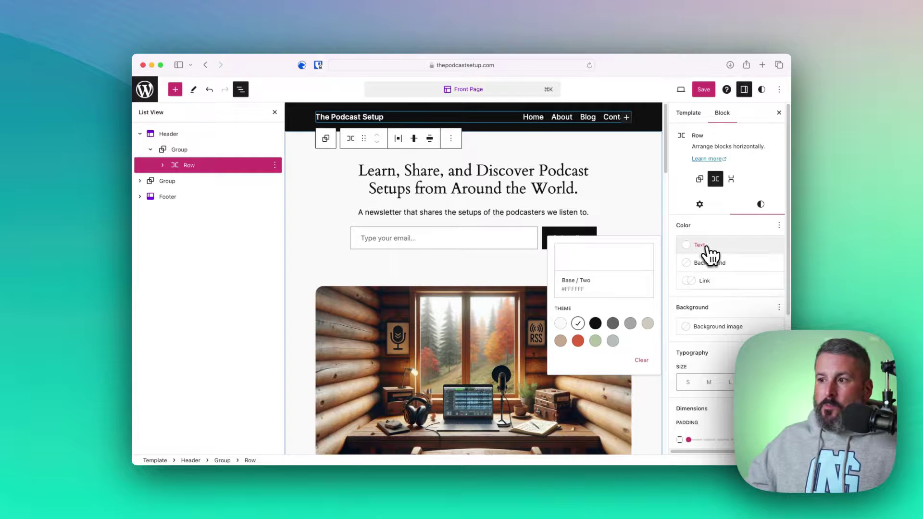
Examine the rows nested inside the Header's Group, then hide the block list and the block settings
{"action": "left_click", "coordinate": [162, 165]}
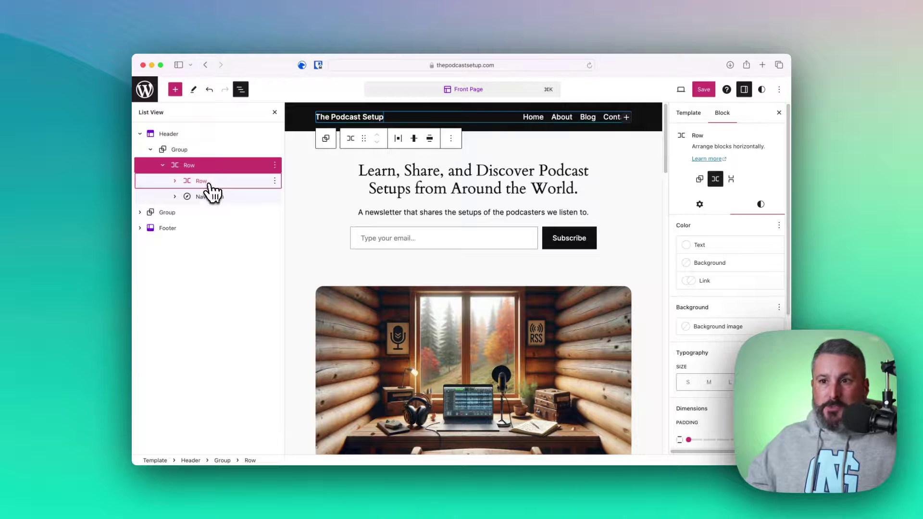
{"action": "left_click", "coordinate": [204, 181]}
{"action": "left_click", "coordinate": [175, 181]}
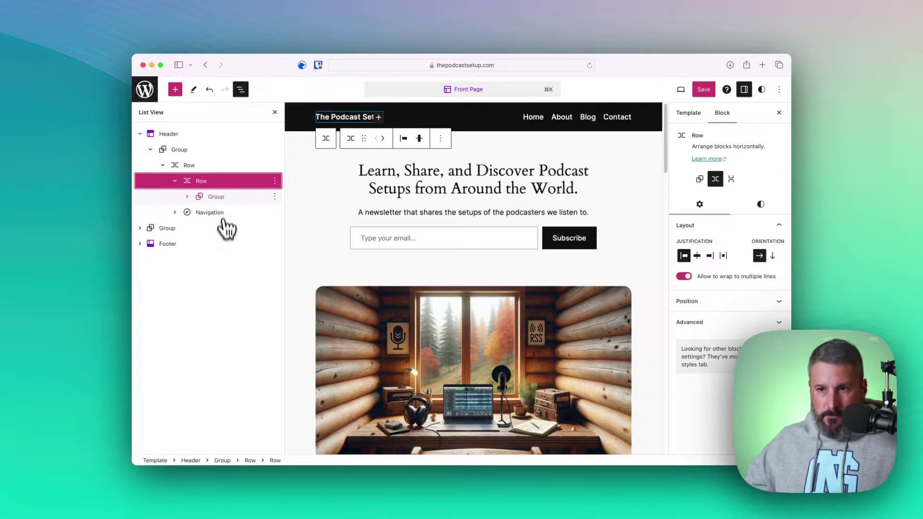
{"action": "left_click", "coordinate": [235, 164]}
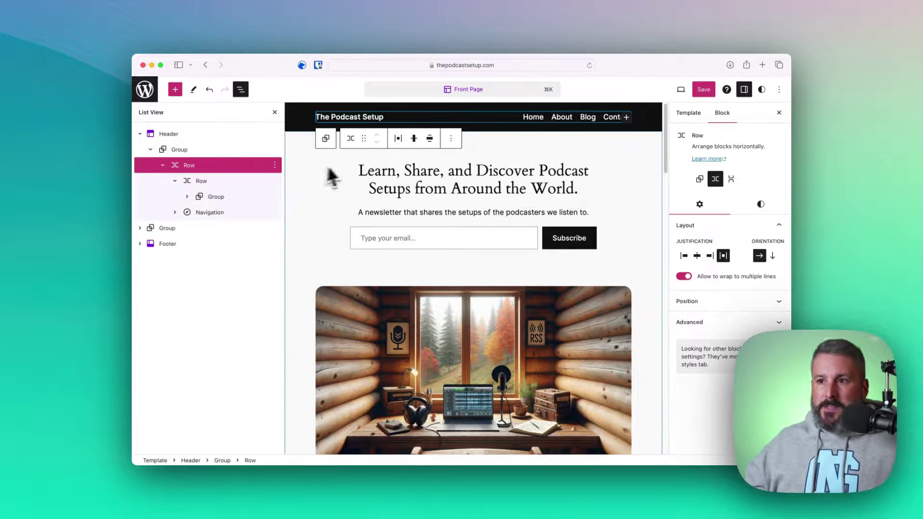
{"action": "left_click", "coordinate": [275, 113]}
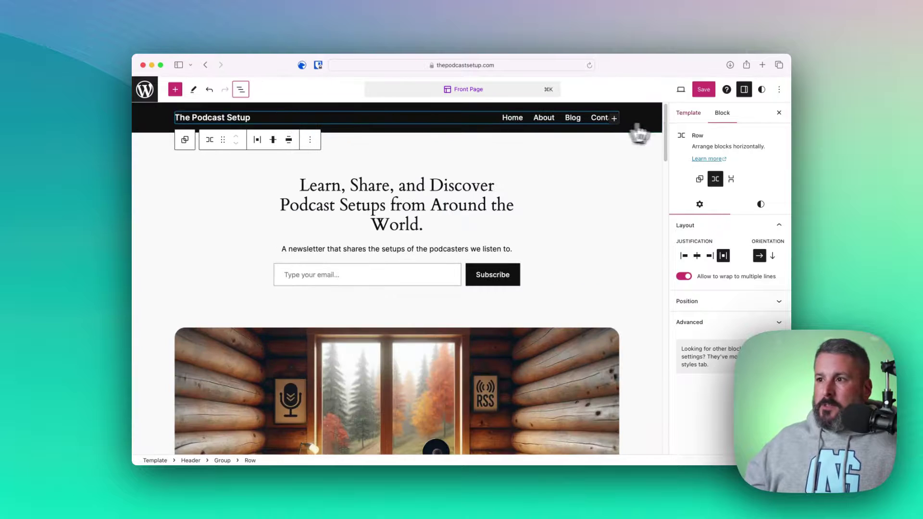
{"action": "left_click", "coordinate": [744, 90]}
{"action": "left_click", "coordinate": [720, 162]}
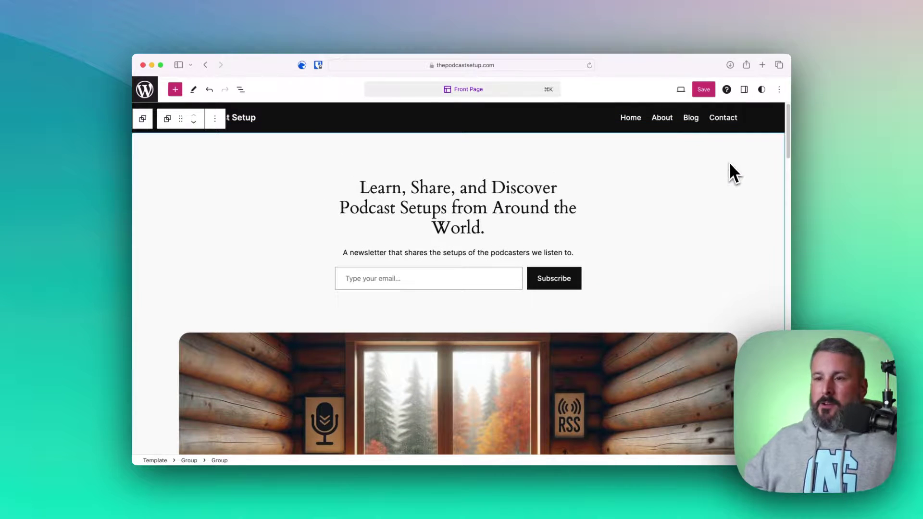
Insert a Button block inside the Header, directly below the Site Title
{"action": "left_click", "coordinate": [257, 355]}
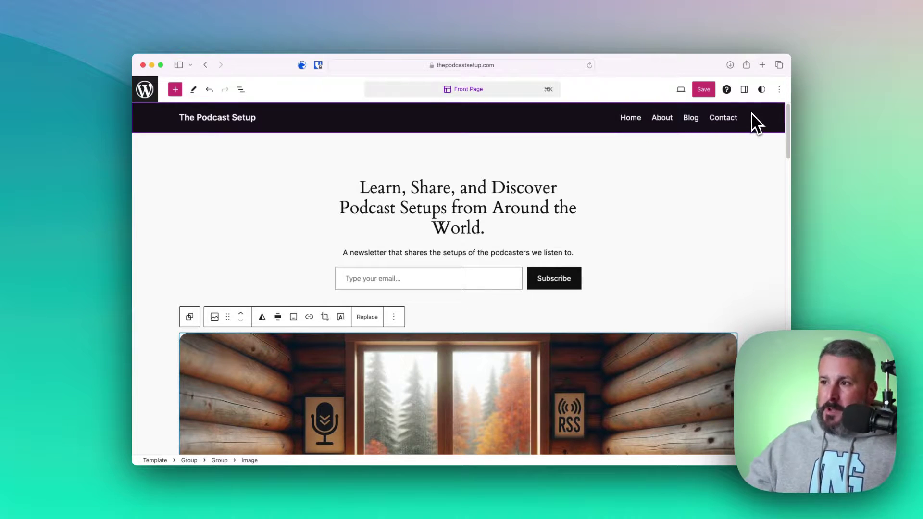
{"action": "left_click", "coordinate": [384, 126]}
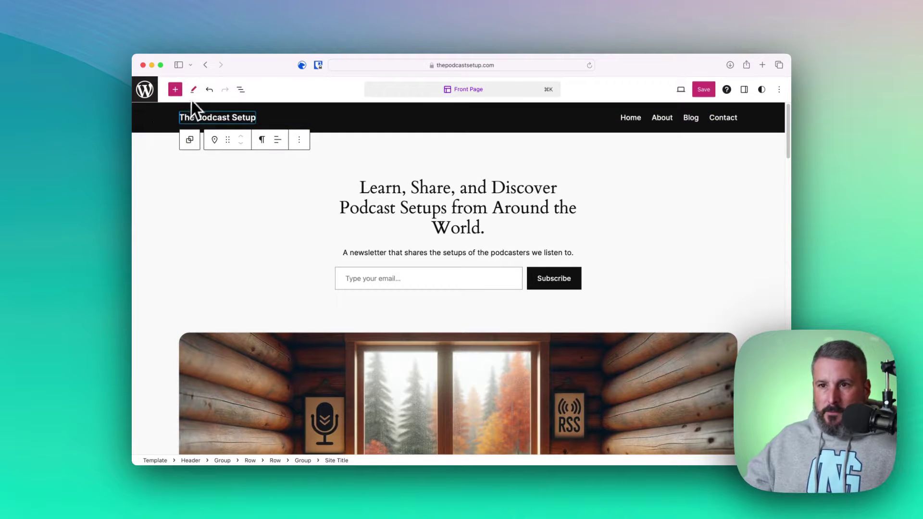
{"action": "left_click", "coordinate": [241, 89]}
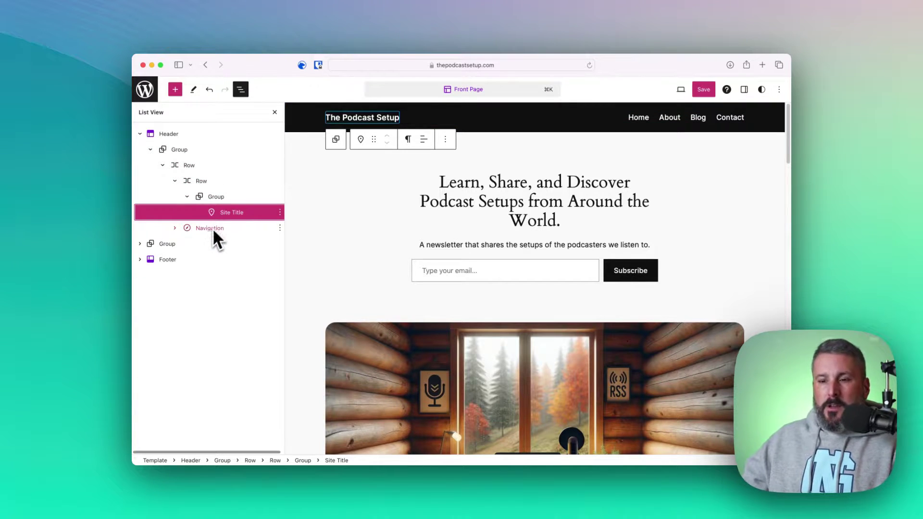
{"action": "left_click", "coordinate": [175, 89]}
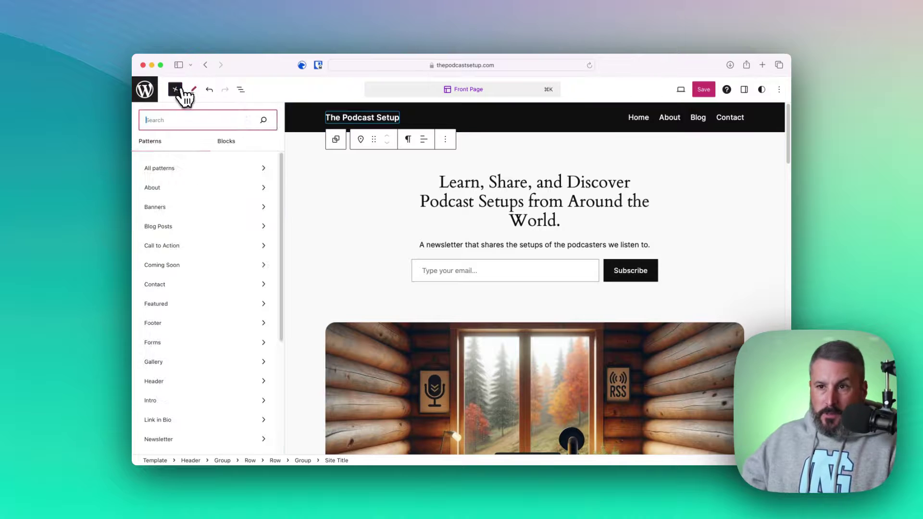
{"action": "type", "text": "button"}
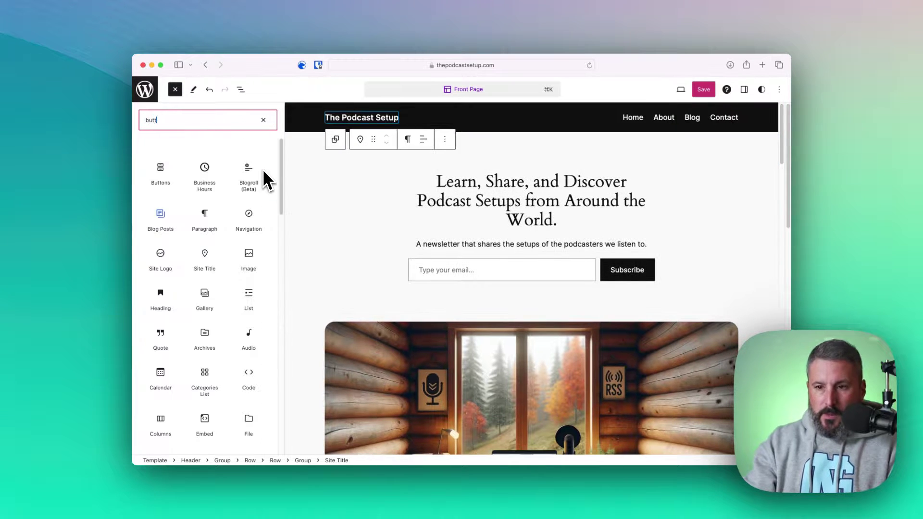
{"action": "left_click", "coordinate": [168, 175]}
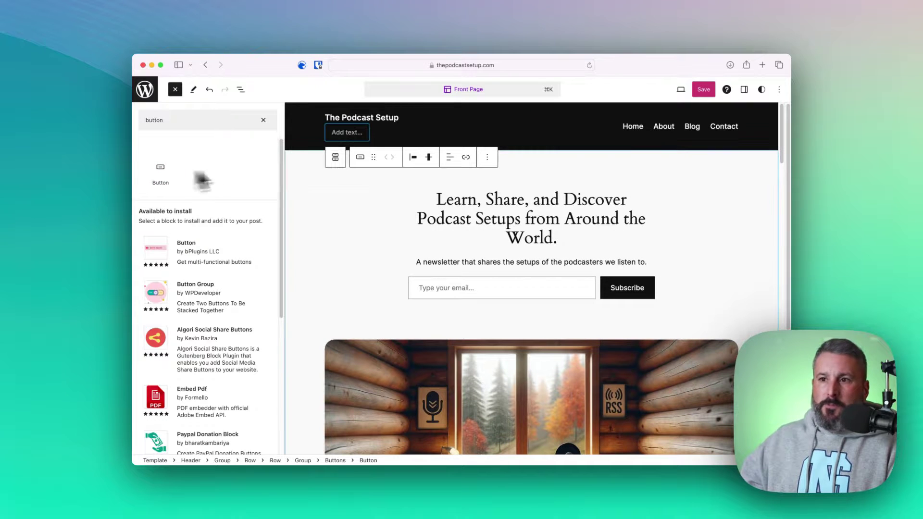
Show the block list and try to move the new Button below the Header's Navigation
{"action": "left_click", "coordinate": [241, 89]}
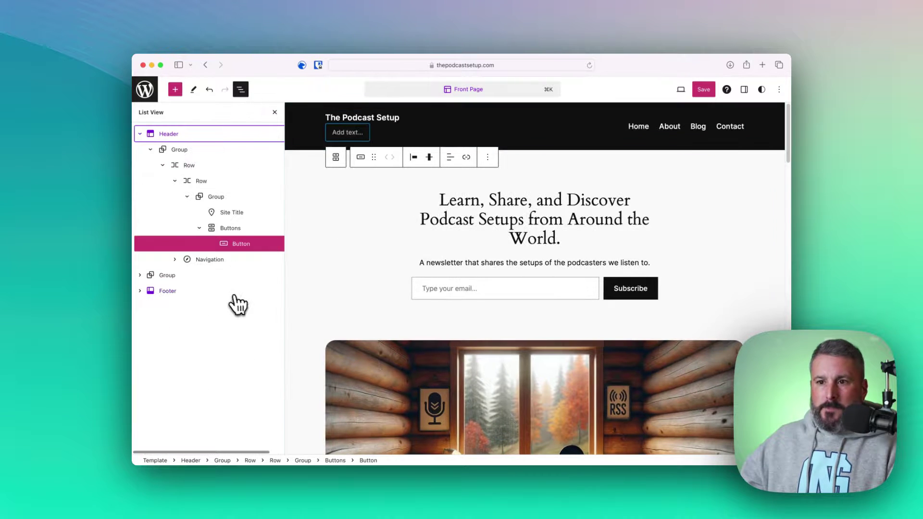
{"action": "left_click_drag", "start_coordinate": [241, 247], "coordinate": [179, 276]}
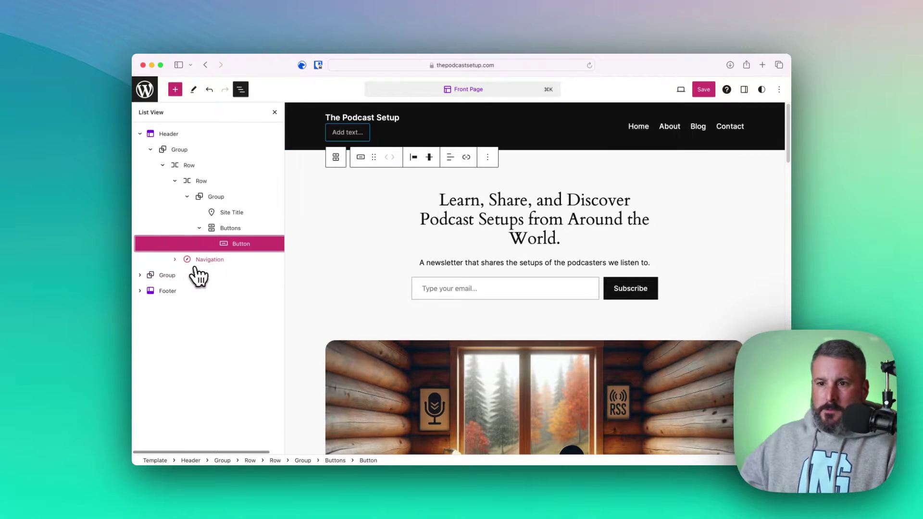
{"action": "left_click", "coordinate": [209, 259]}
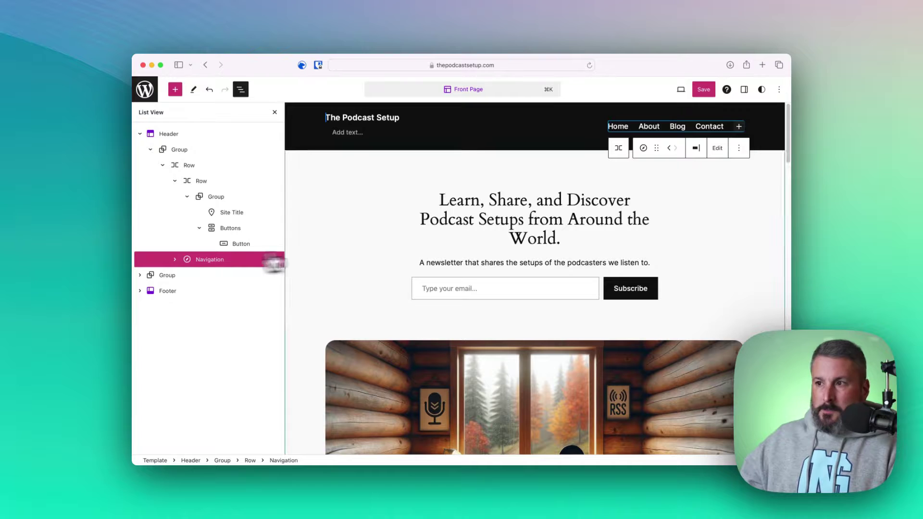
Give the Header's new Button a white background and the theme's black Contrast text color, #111111
{"action": "left_click", "coordinate": [346, 132]}
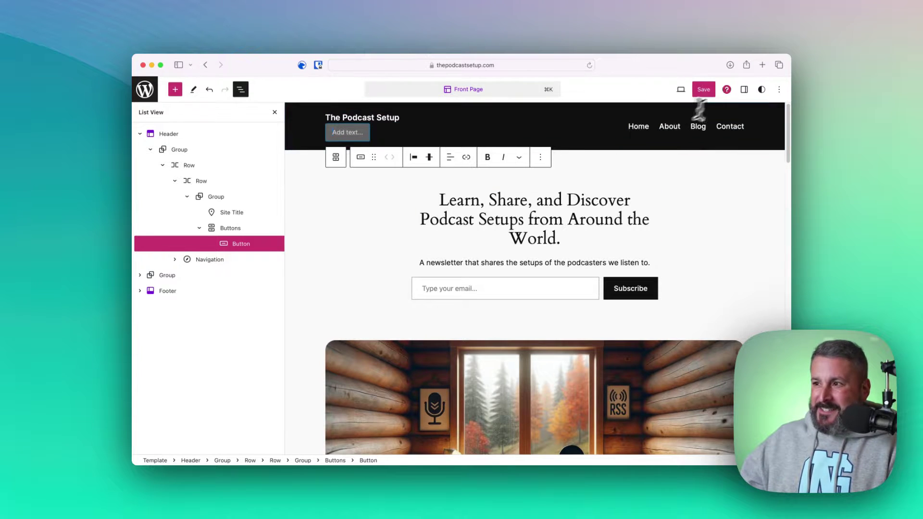
{"action": "left_click", "coordinate": [745, 89]}
{"action": "left_click", "coordinate": [774, 189]}
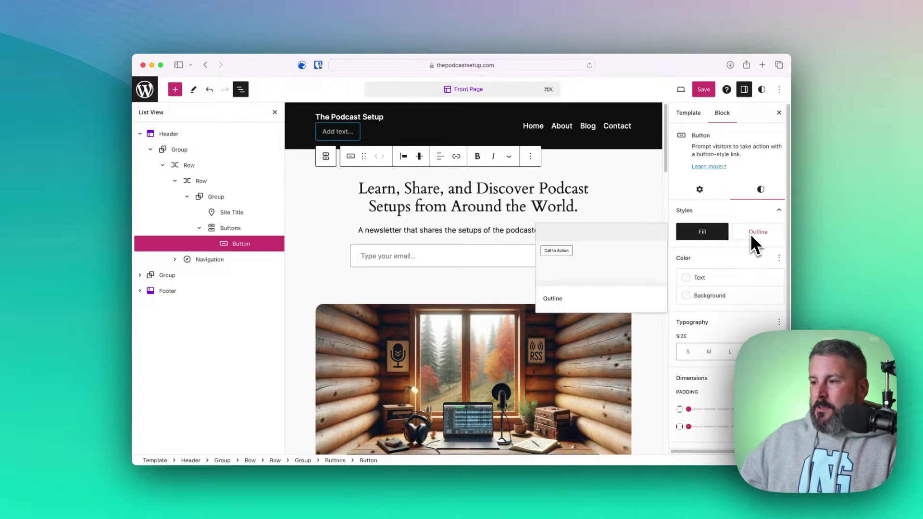
{"action": "left_click", "coordinate": [697, 296]}
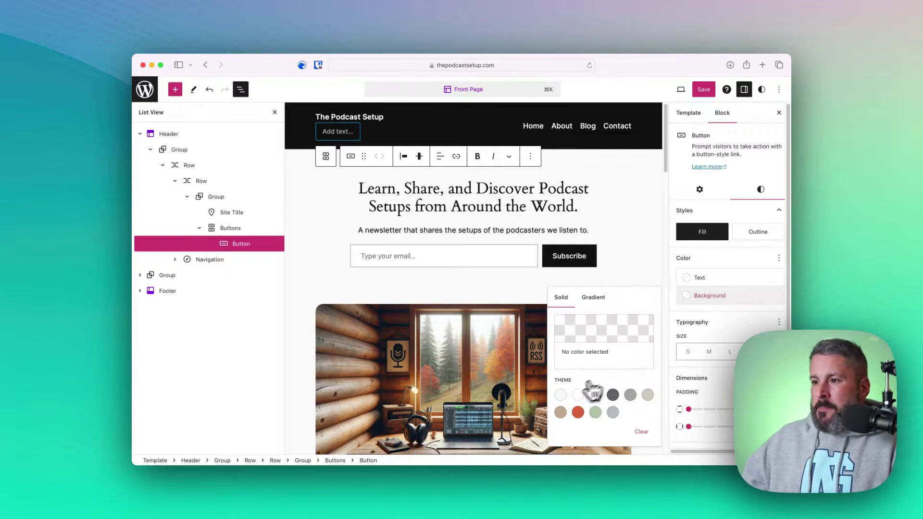
{"action": "left_click", "coordinate": [578, 394]}
{"action": "left_click", "coordinate": [701, 278]}
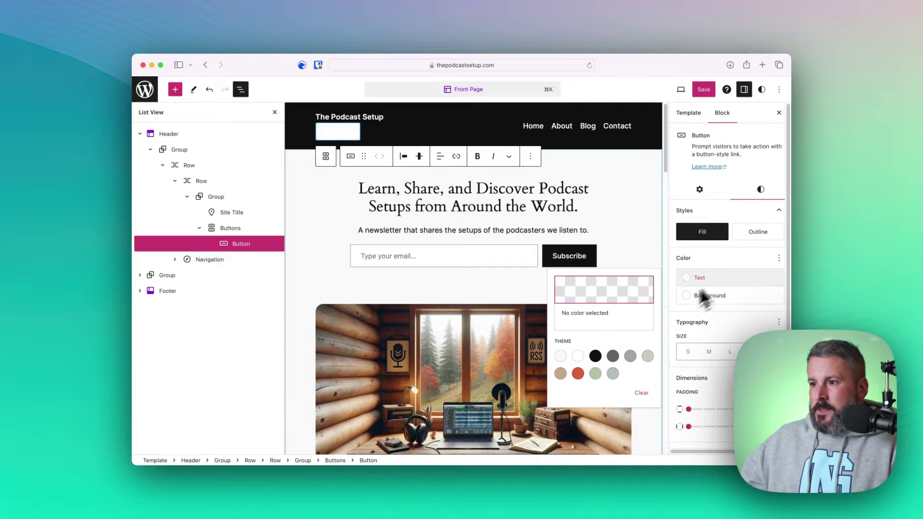
{"action": "left_click", "coordinate": [596, 356]}
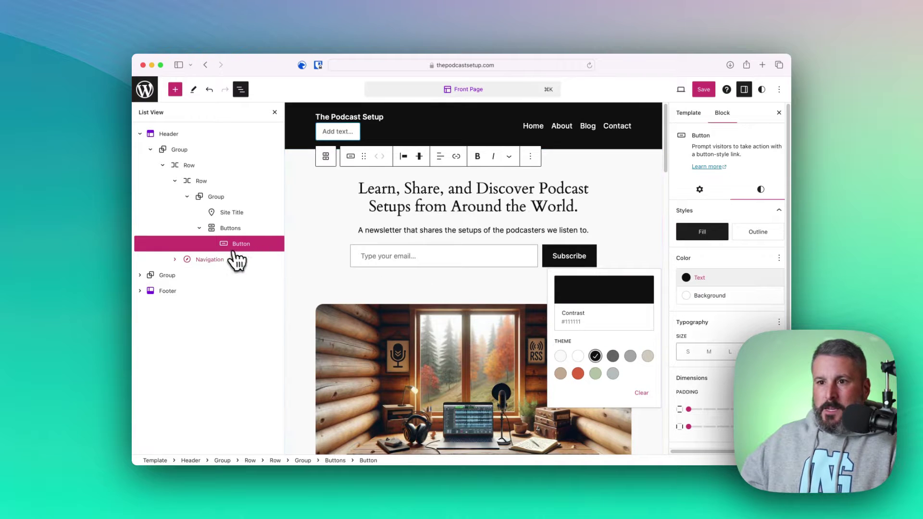
Move the Buttons block into the Header's Navigation, after the Contact link, and hide the block list and block settings
{"action": "left_click", "coordinate": [229, 231]}
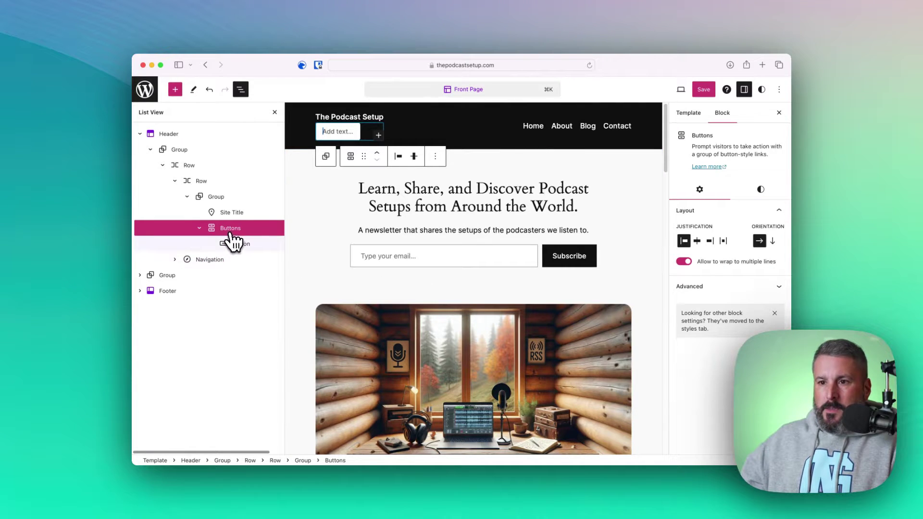
{"action": "left_click_drag", "start_coordinate": [229, 239], "coordinate": [212, 274]}
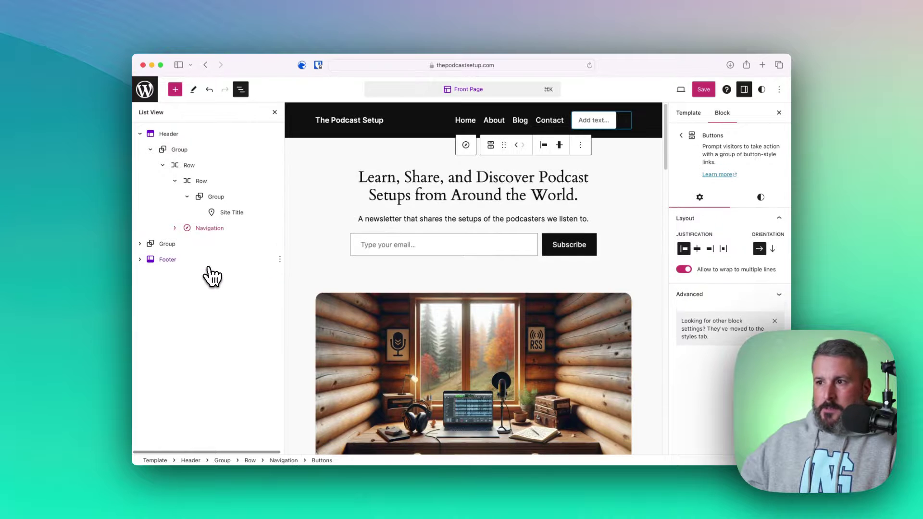
{"action": "left_click", "coordinate": [406, 162]}
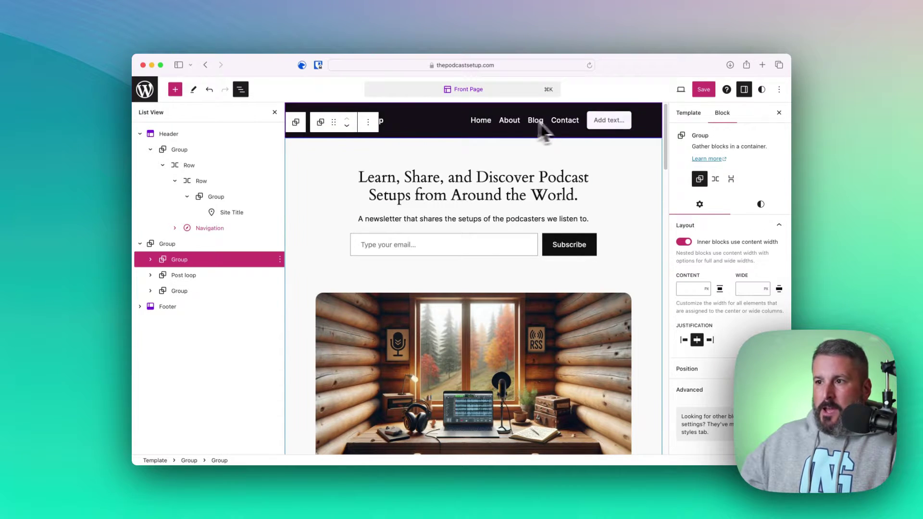
{"action": "left_click", "coordinate": [274, 112]}
{"action": "left_click", "coordinate": [779, 113]}
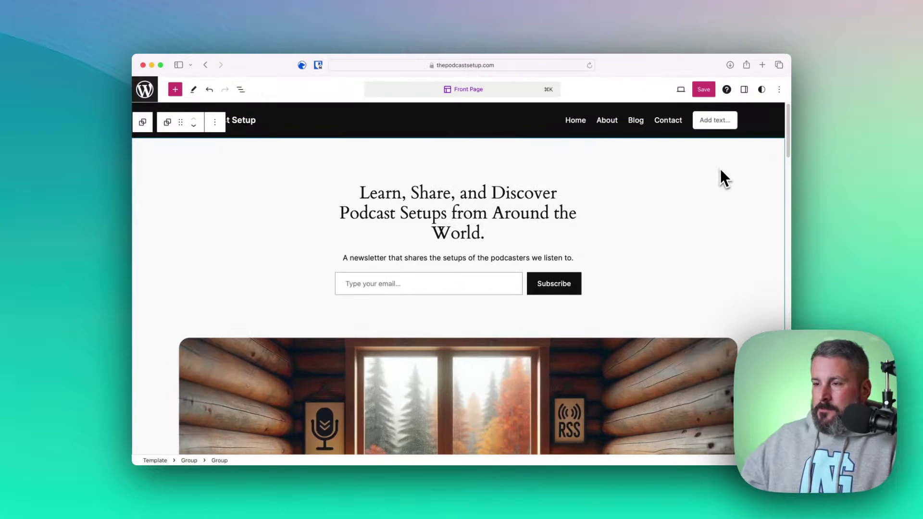
Label the white button in the Header's Navigation "Buy Now!" and deselect it
{"action": "left_click", "coordinate": [714, 126]}
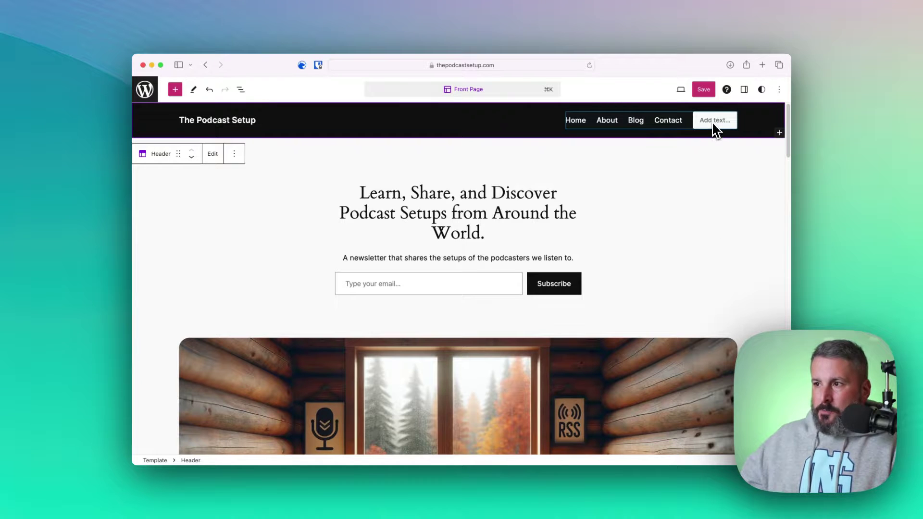
{"action": "left_click", "coordinate": [715, 126]}
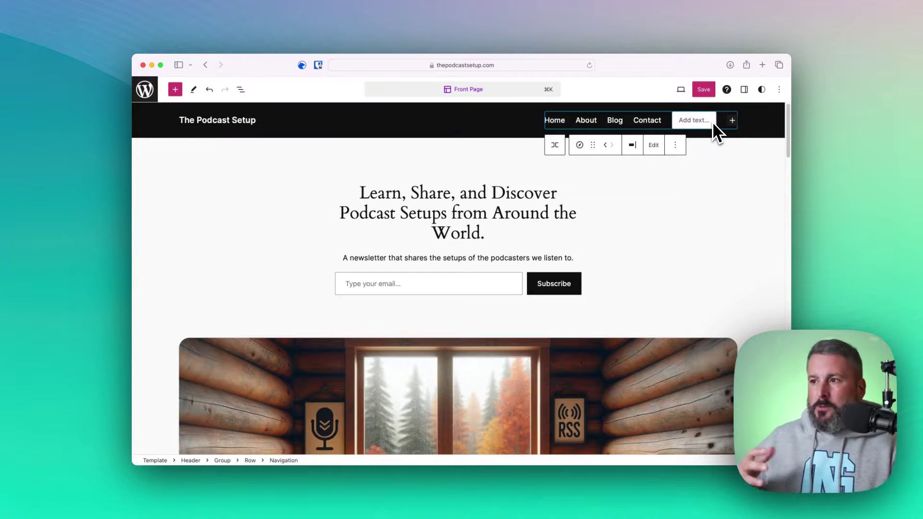
{"action": "left_click", "coordinate": [707, 122]}
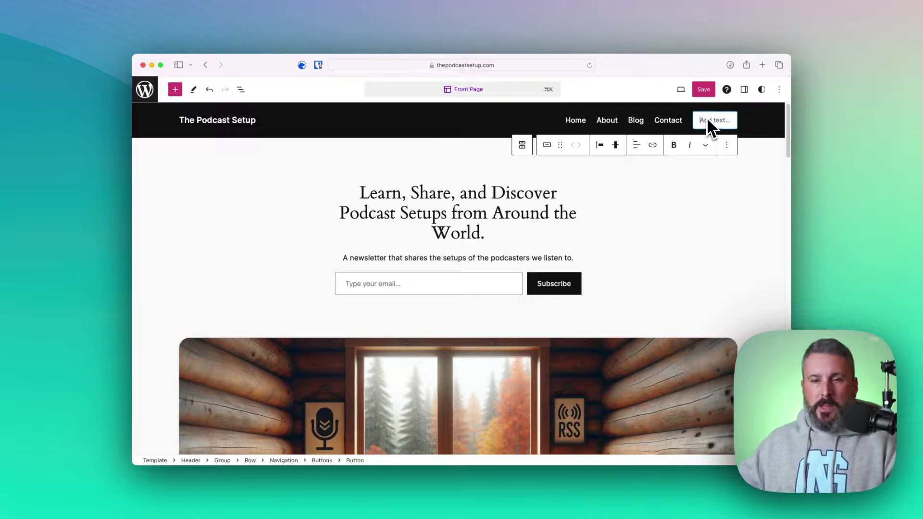
{"action": "type", "text": "Sub"}
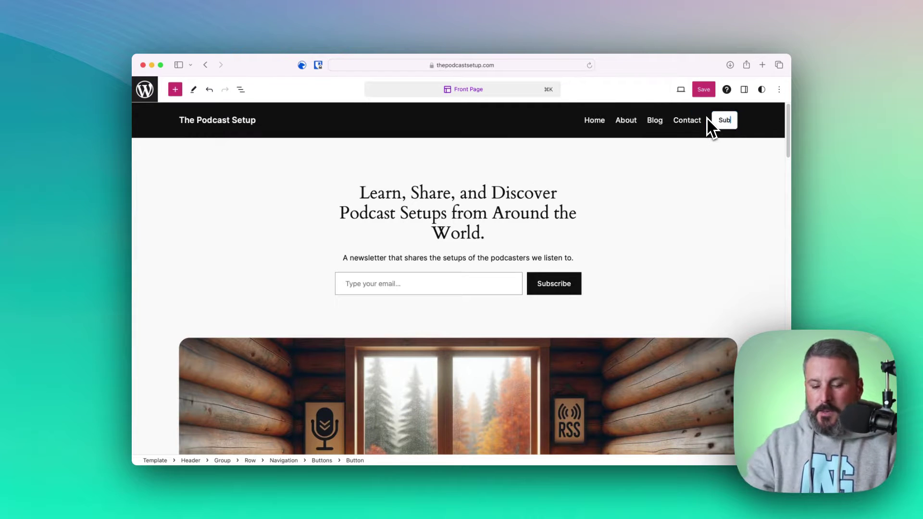
{"action": "type", "text": "cribe"}
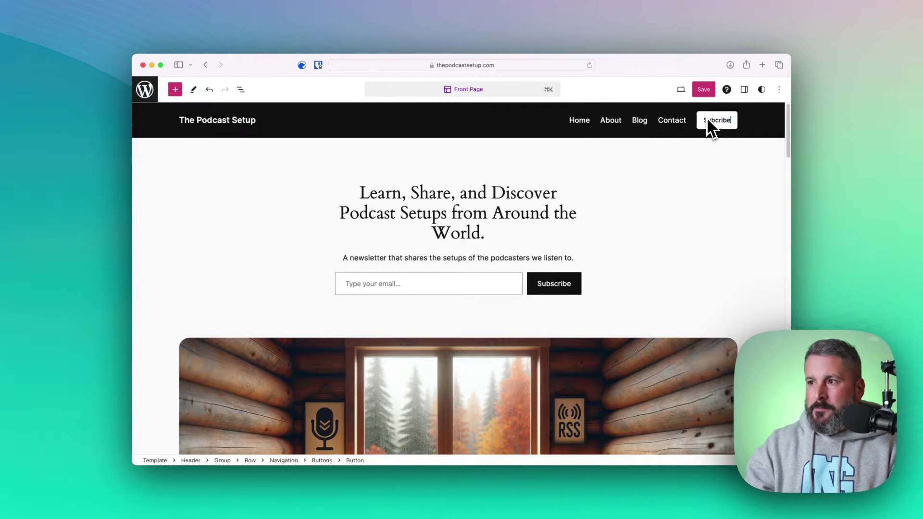
{"action": "key", "text": "BackSpace"}
{"action": "key", "text": "BackSpace"}
{"action": "key", "text": "BackSpace"}
{"action": "key", "text": "BackSpace"}
{"action": "key", "text": "BackSpace"}
{"action": "key", "text": "BackSpace"}
{"action": "key", "text": "BackSpace"}
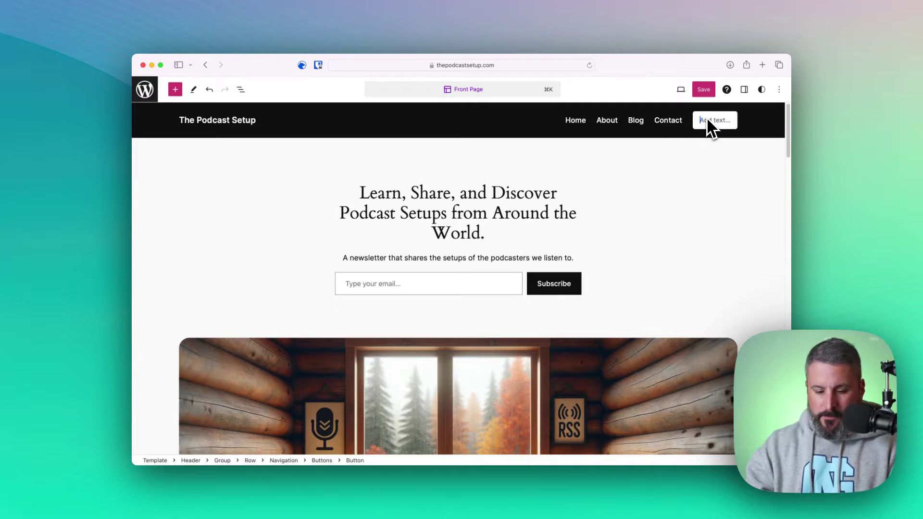
{"action": "type", "text": "Buy Now!"}
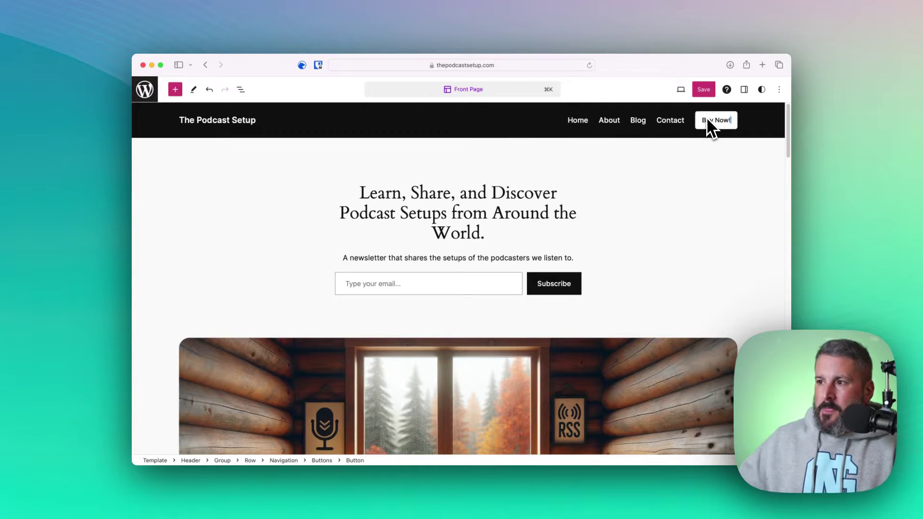
{"action": "left_click", "coordinate": [719, 182]}
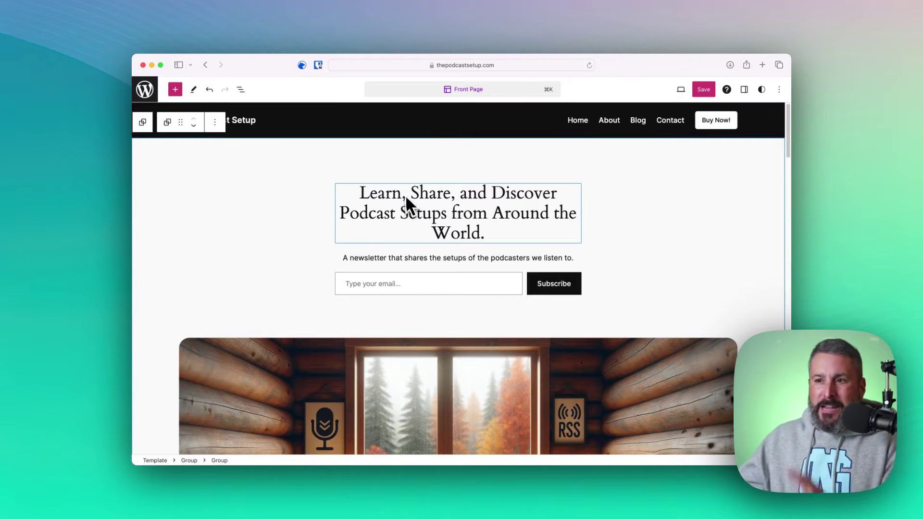
Select the Header, show the block list and expand the Group between the Header and the Footer
{"action": "left_click", "coordinate": [704, 91]}
{"action": "left_click", "coordinate": [748, 95]}
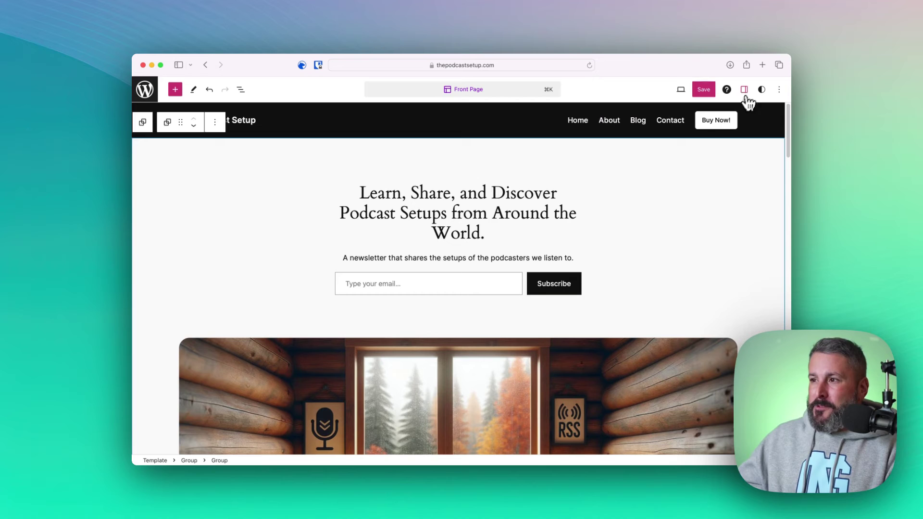
{"action": "left_click", "coordinate": [716, 136]}
{"action": "left_click", "coordinate": [241, 90]}
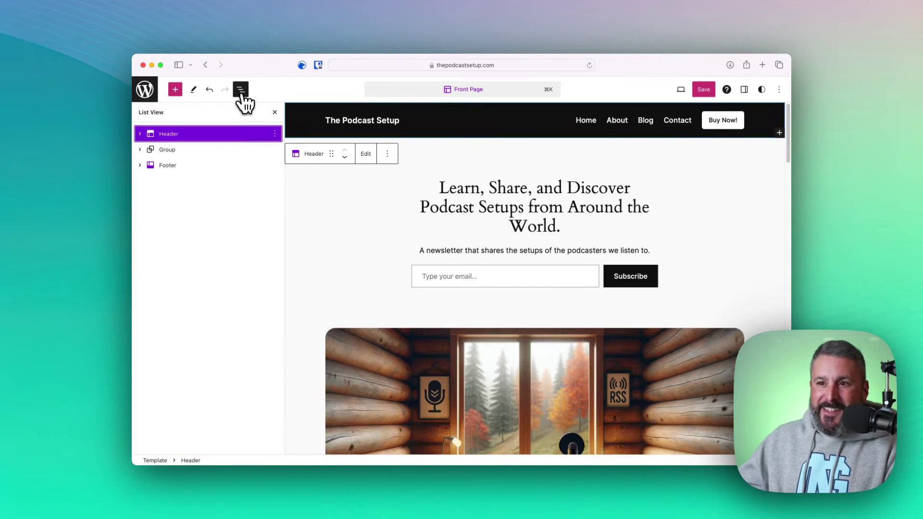
{"action": "left_click", "coordinate": [140, 149]}
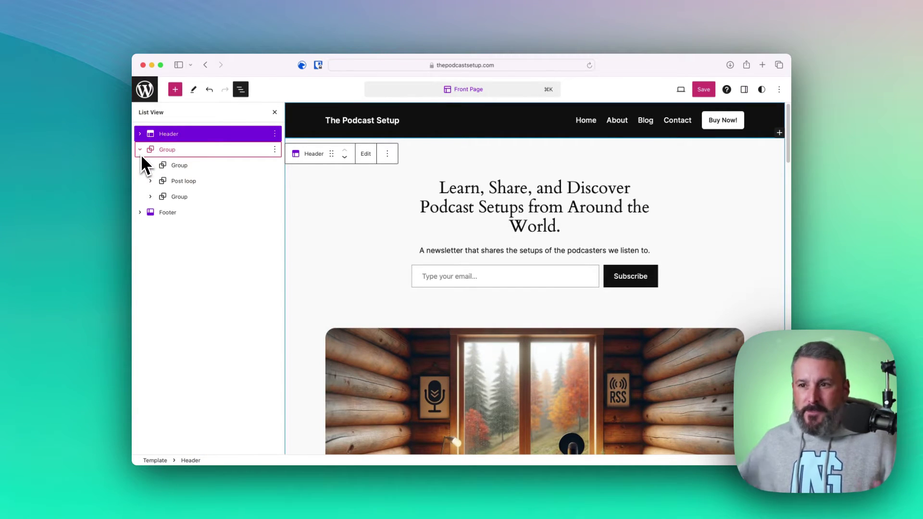